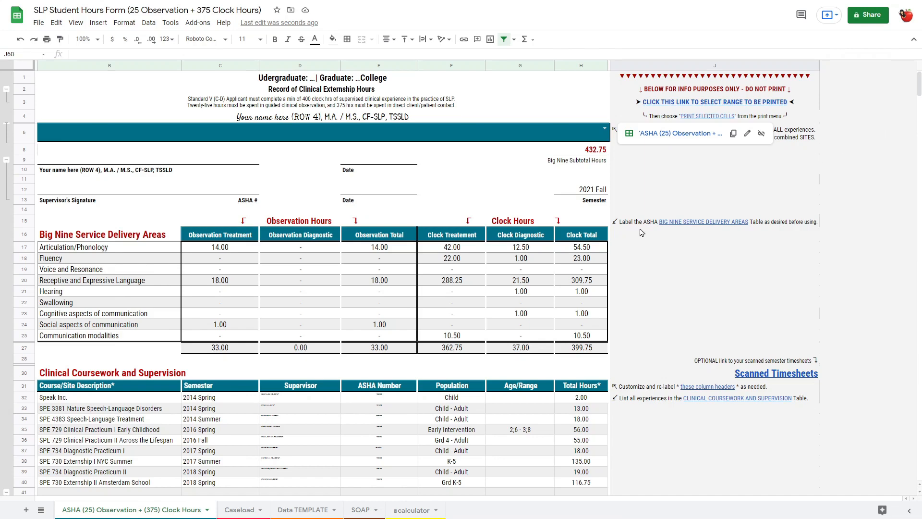
- View the list of courses and sites offered in the blank banner above the hours summary
{"action": "left_click", "coordinate": [649, 239]}
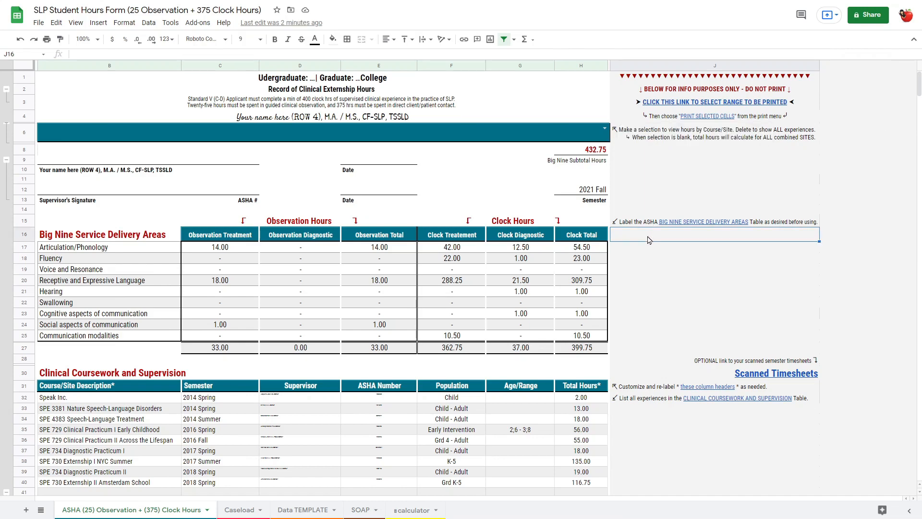
{"action": "left_click", "coordinate": [586, 134]}
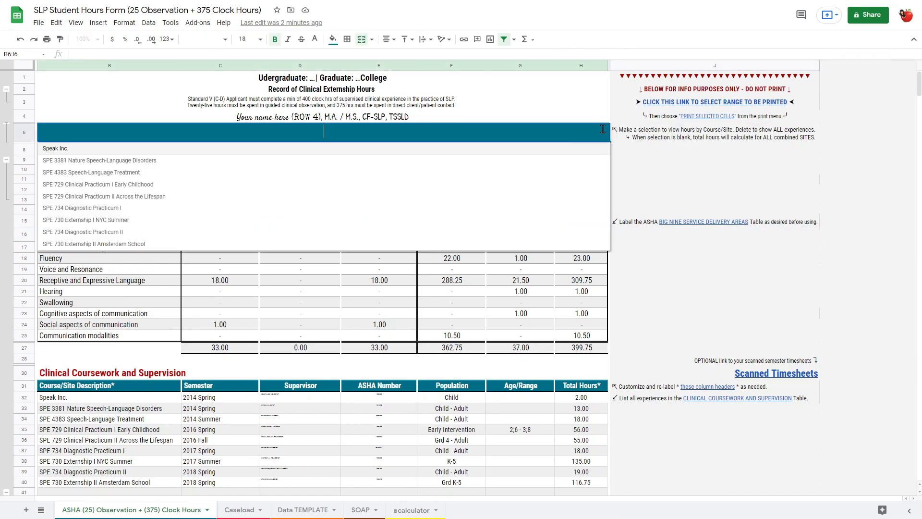
{"action": "left_click", "coordinate": [604, 129]}
{"action": "left_click", "coordinate": [378, 280]}
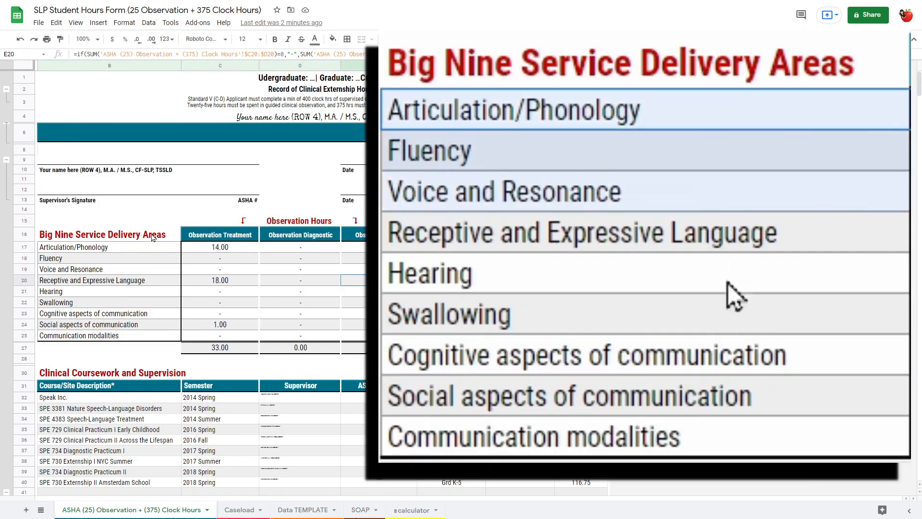
- Review the Big Nine Service Delivery Areas heading and its labels from Articulation/Phonology to Communication modalities
{"action": "left_click", "coordinate": [151, 236]}
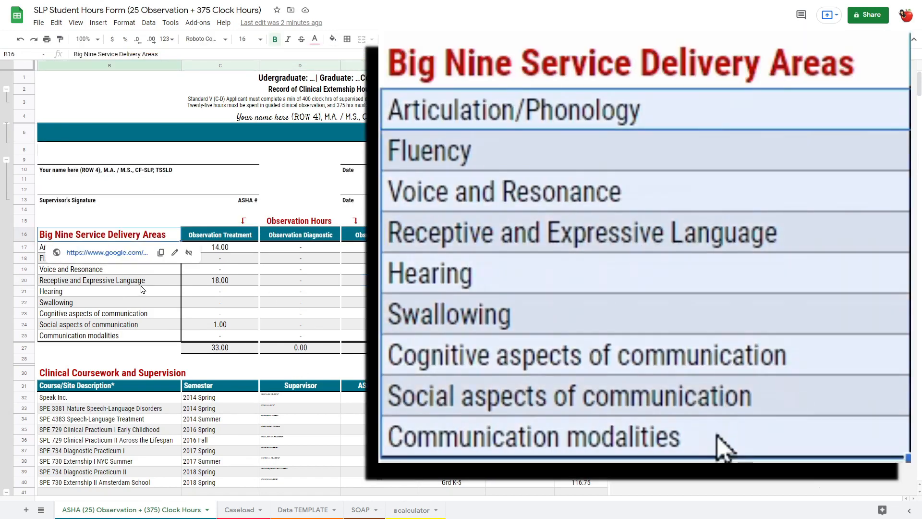
{"action": "left_click_drag", "start_coordinate": [147, 250], "coordinate": [141, 340]}
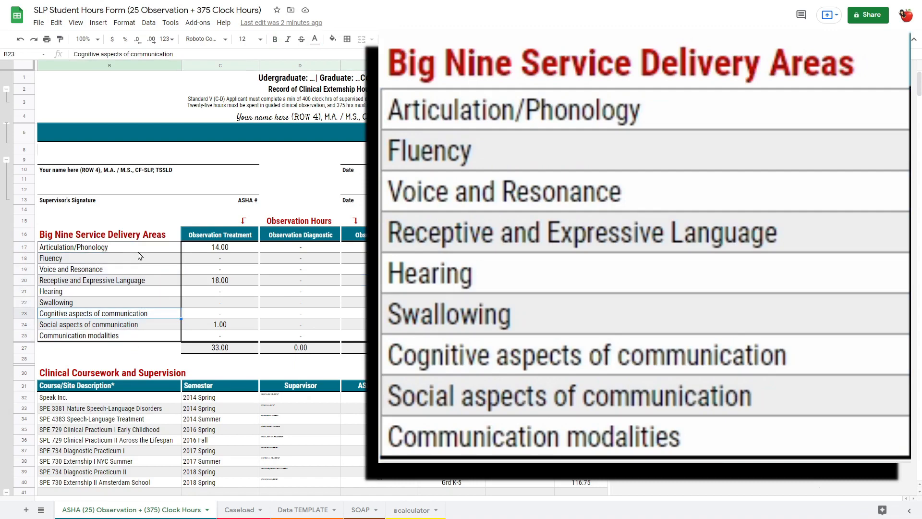
{"action": "left_click_drag", "start_coordinate": [138, 253], "coordinate": [140, 341]}
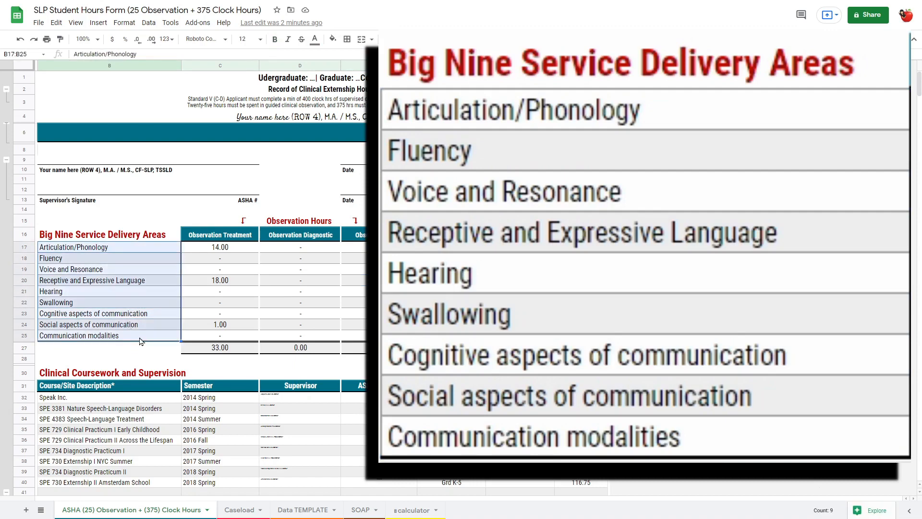
- Examine the Course/Site Description column of the Clinical Coursework and Supervision table, including its empty rows
{"action": "left_click", "coordinate": [139, 401]}
{"action": "scroll", "coordinate": [93, 295], "scroll_direction": "down", "scroll_amount": 2}
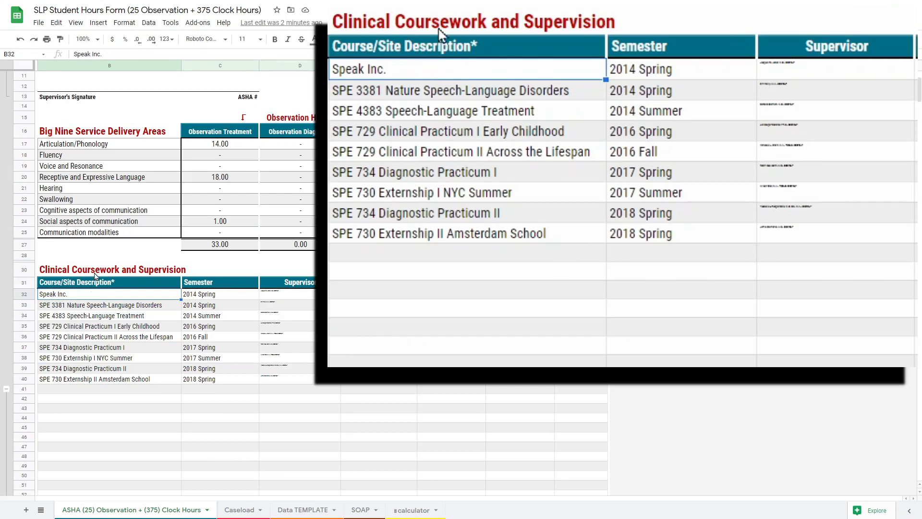
{"action": "scroll", "coordinate": [125, 291], "scroll_direction": "down", "scroll_amount": 1}
{"action": "scroll", "coordinate": [129, 288], "scroll_direction": "down", "scroll_amount": 1}
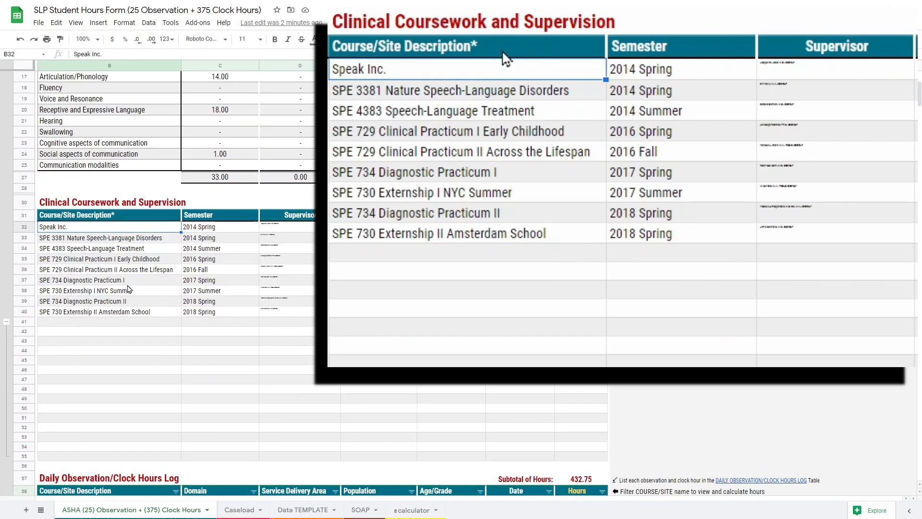
{"action": "left_click_drag", "start_coordinate": [57, 322], "coordinate": [65, 462]}
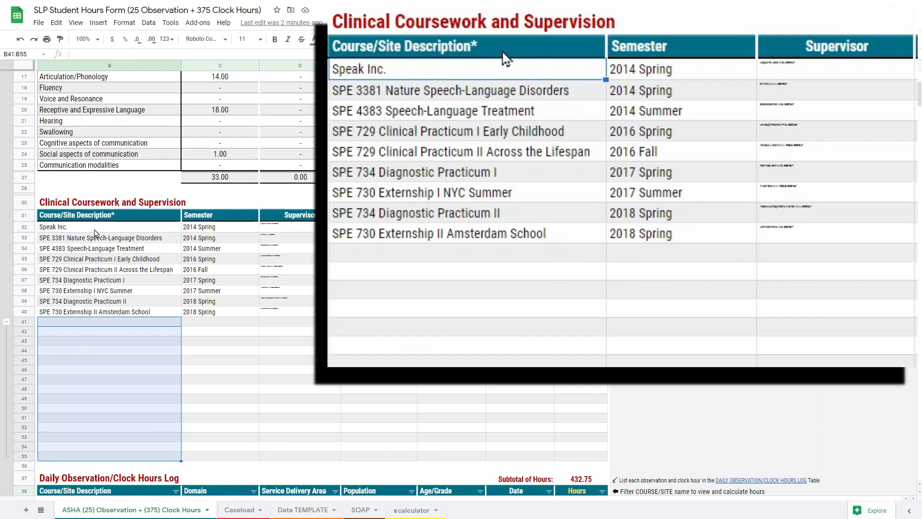
{"action": "left_click", "coordinate": [95, 230]}
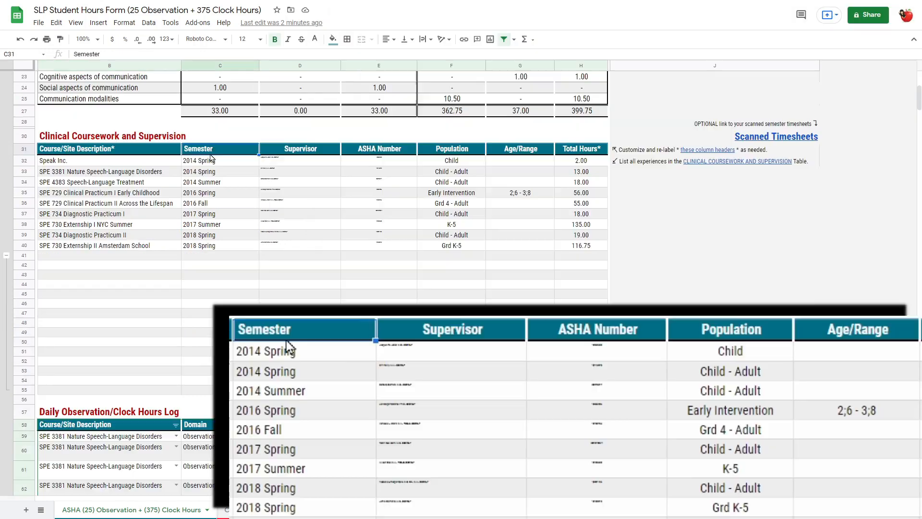
- Examine the Semester to Age/Range columns and the Total Hours column of the Clinical Coursework and Supervision table
{"action": "left_click_drag", "start_coordinate": [210, 154], "coordinate": [517, 390]}
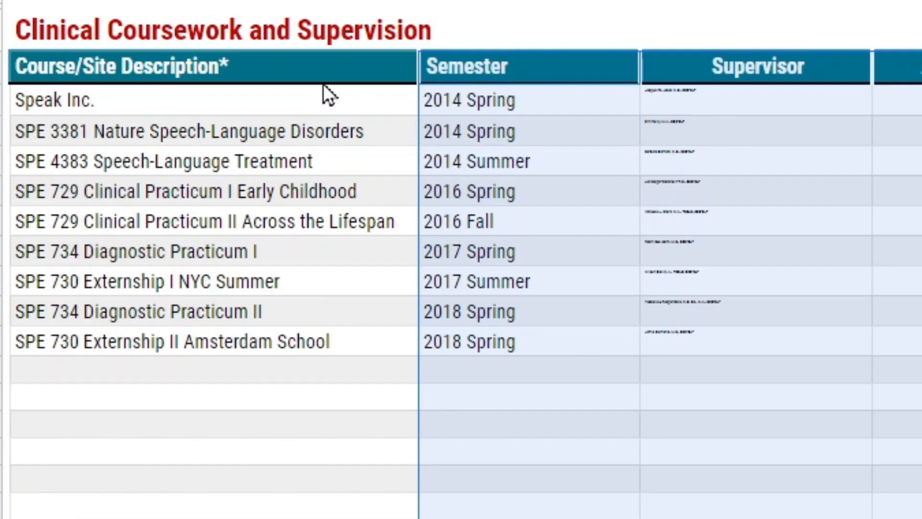
{"action": "left_click", "coordinate": [251, 69]}
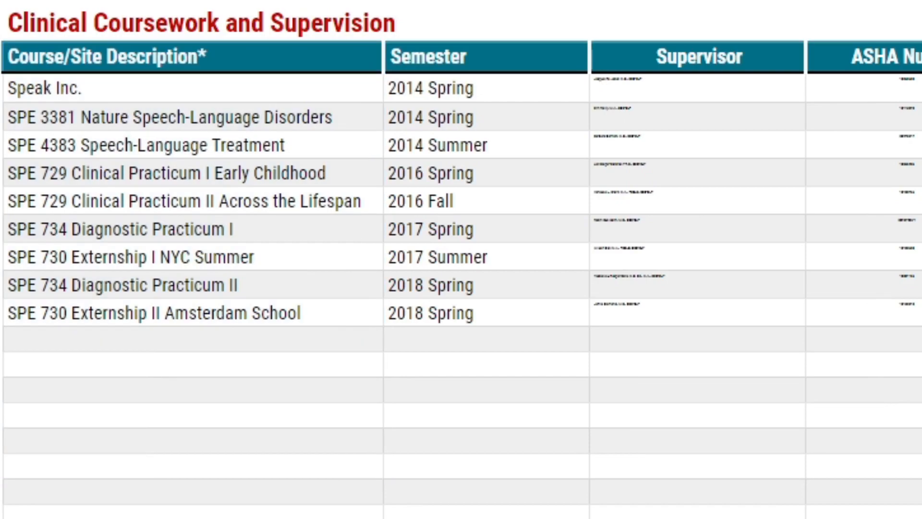
{"action": "left_click_drag", "start_coordinate": [852, 56], "coordinate": [850, 515]}
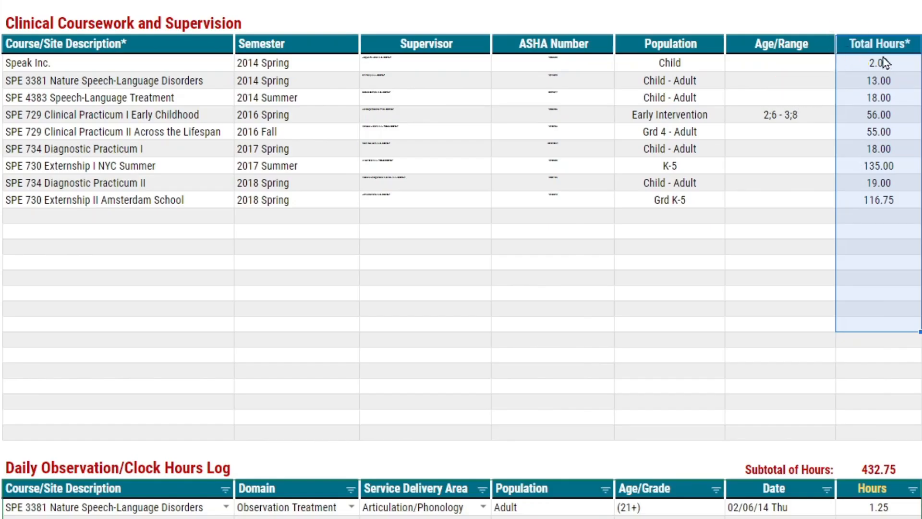
{"action": "left_click", "coordinate": [883, 57]}
- Review the Daily Observation/Clock Hours Log and compare its Subtotal of Hours with the Big Nine Subtotal Hours
{"action": "scroll", "coordinate": [148, 419], "scroll_direction": "down", "scroll_amount": 2}
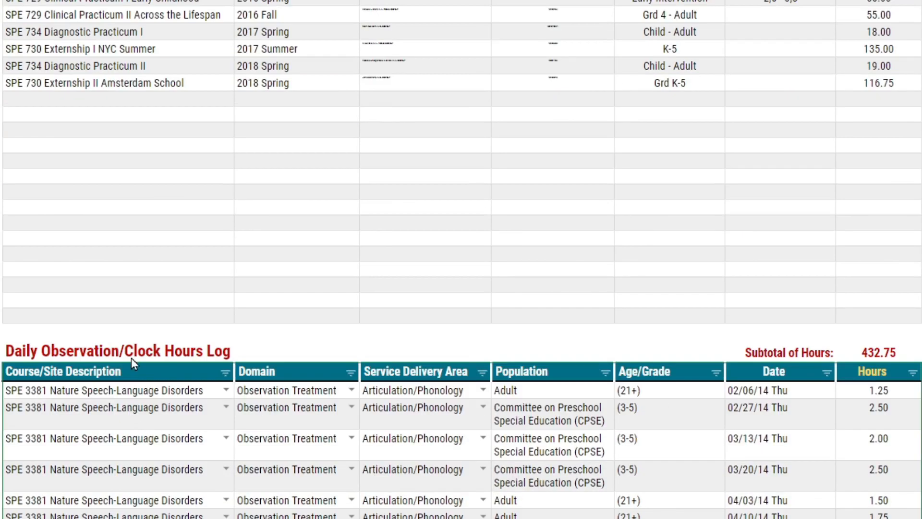
{"action": "left_click", "coordinate": [131, 356]}
{"action": "scroll", "coordinate": [132, 356], "scroll_direction": "down", "scroll_amount": 4}
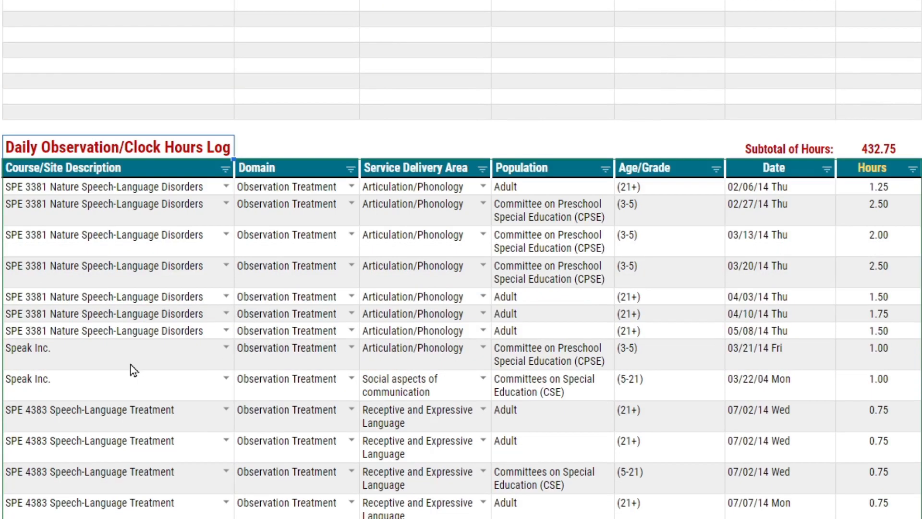
{"action": "scroll", "coordinate": [151, 292], "scroll_direction": "down", "scroll_amount": 3}
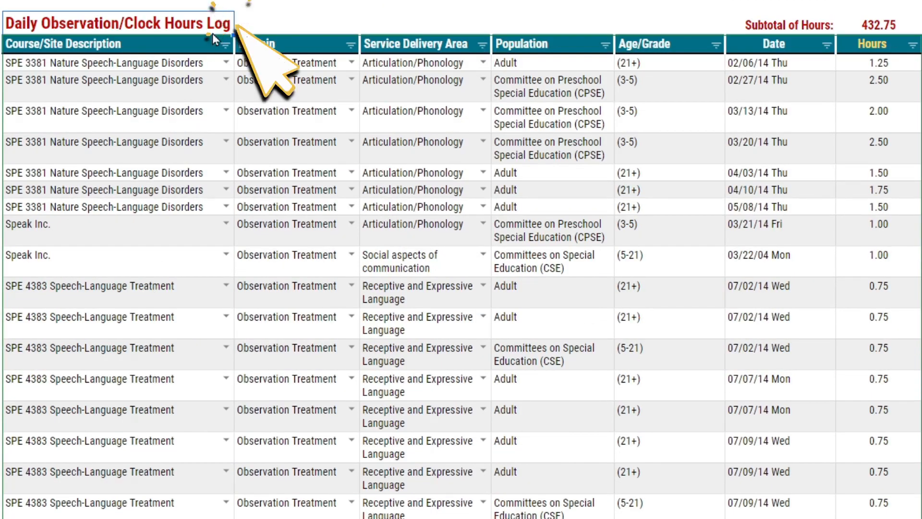
{"action": "left_click", "coordinate": [869, 30]}
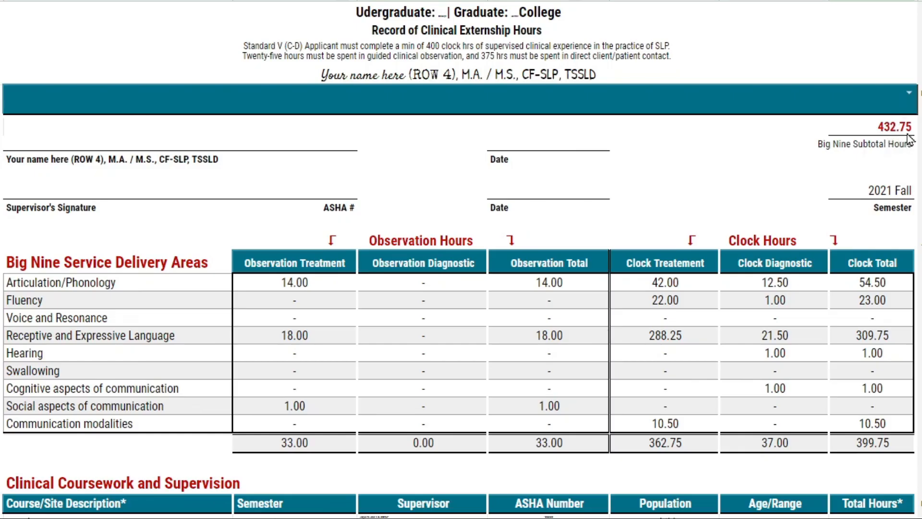
{"action": "left_click", "coordinate": [908, 135]}
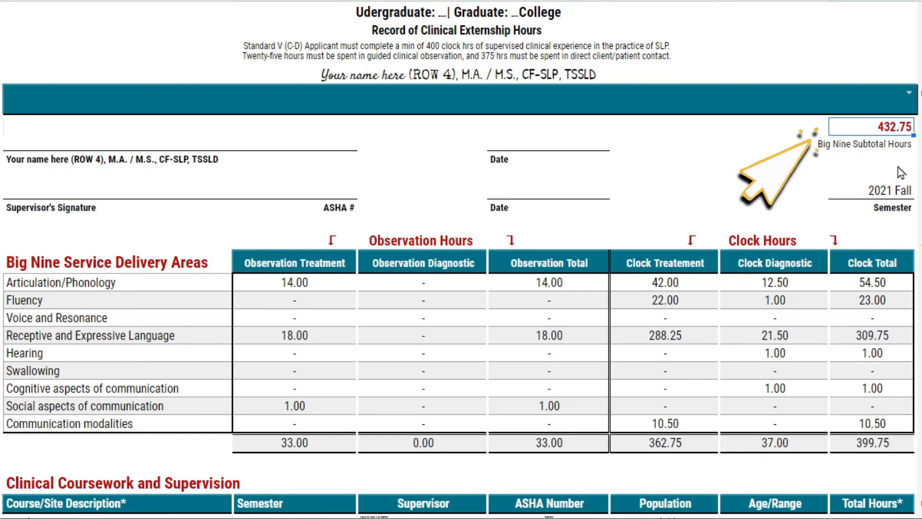
- Filter the hours summary to SPE 729 Clinical Practicum I Early Childhood and clear the selection again to include all courses
{"action": "left_click", "coordinate": [909, 92]}
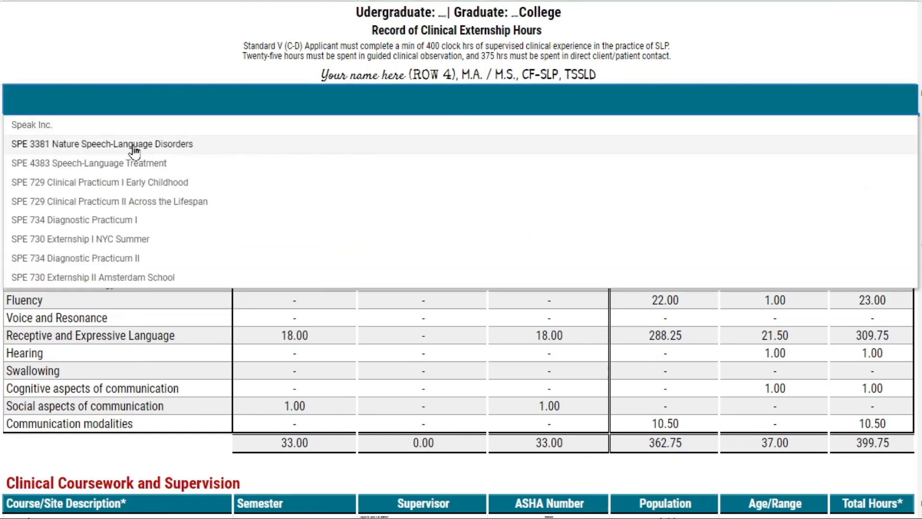
{"action": "left_click", "coordinate": [103, 184]}
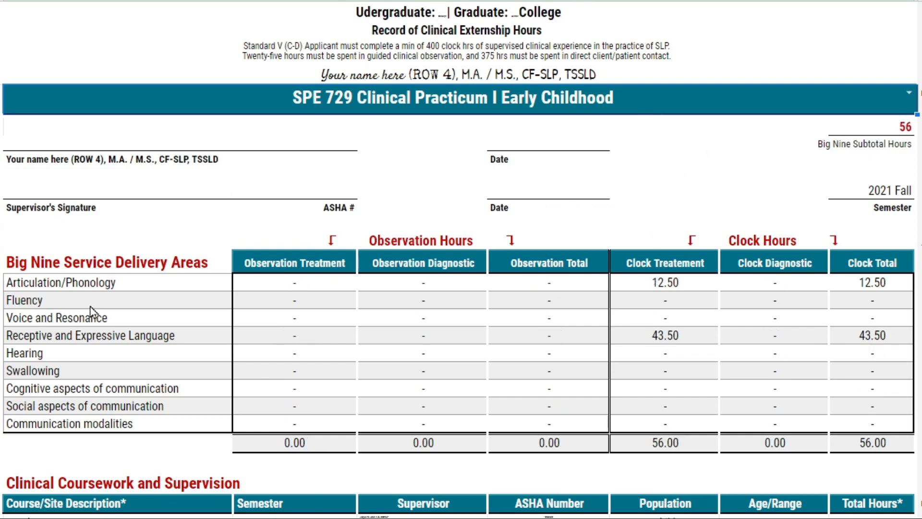
{"action": "key", "text": "Delete"}
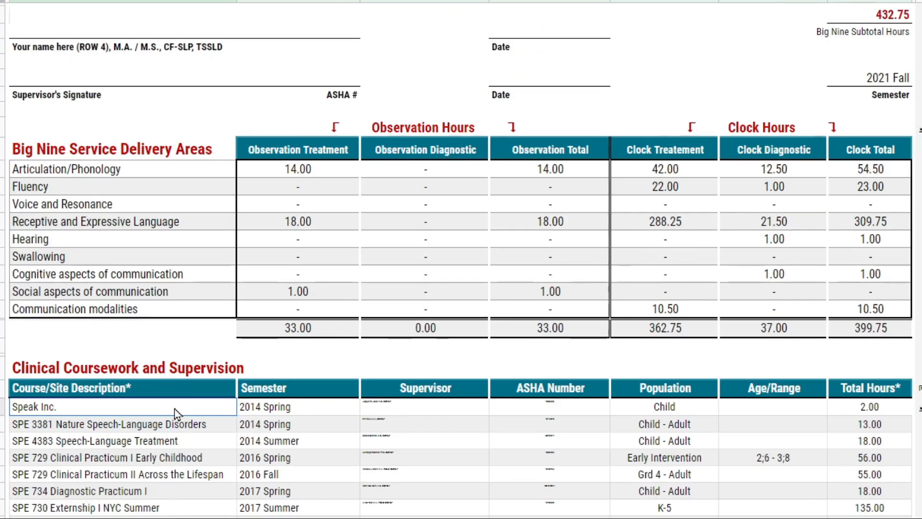
- Review the filled Clinical Coursework and Supervision rows from Speak Inc. to SPE 730 Externship II and the first Total Hours cell
{"action": "left_click_drag", "start_coordinate": [178, 413], "coordinate": [889, 516]}
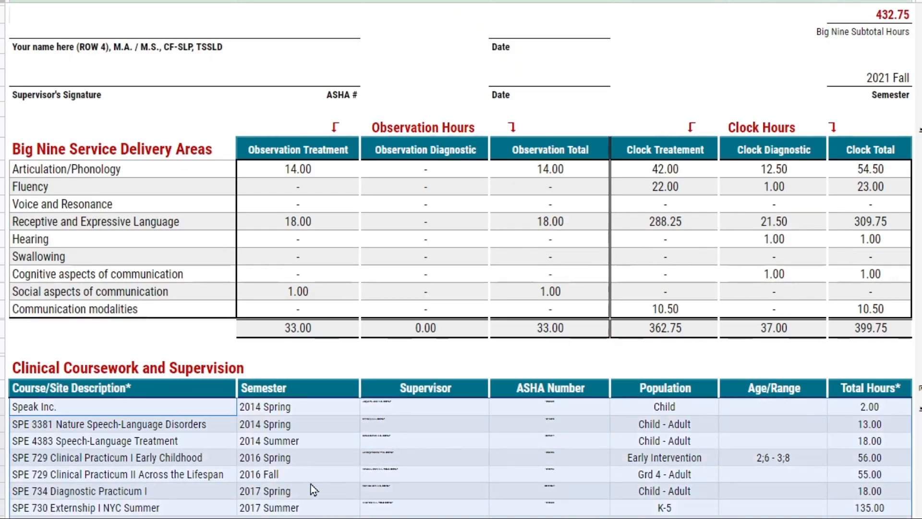
{"action": "scroll", "coordinate": [311, 486], "scroll_direction": "down", "scroll_amount": 2}
{"action": "scroll", "coordinate": [301, 482], "scroll_direction": "down", "scroll_amount": 1}
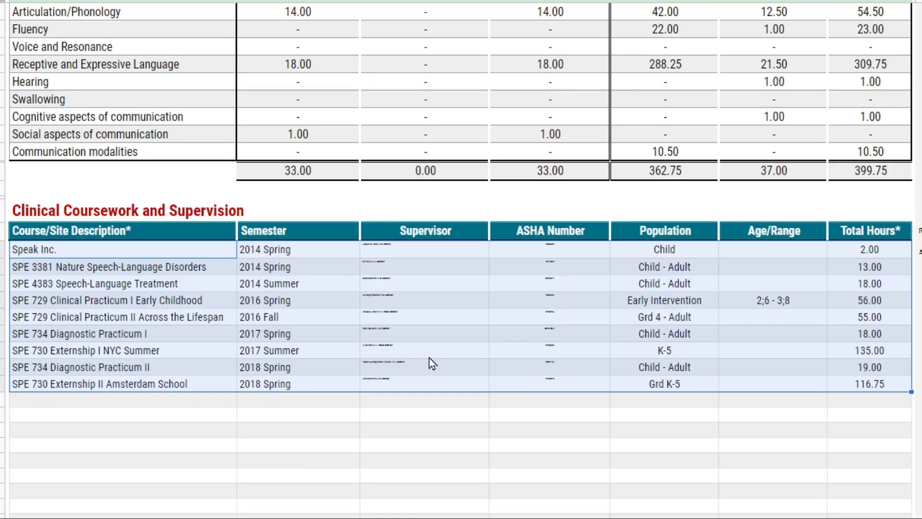
{"action": "left_click", "coordinate": [837, 253]}
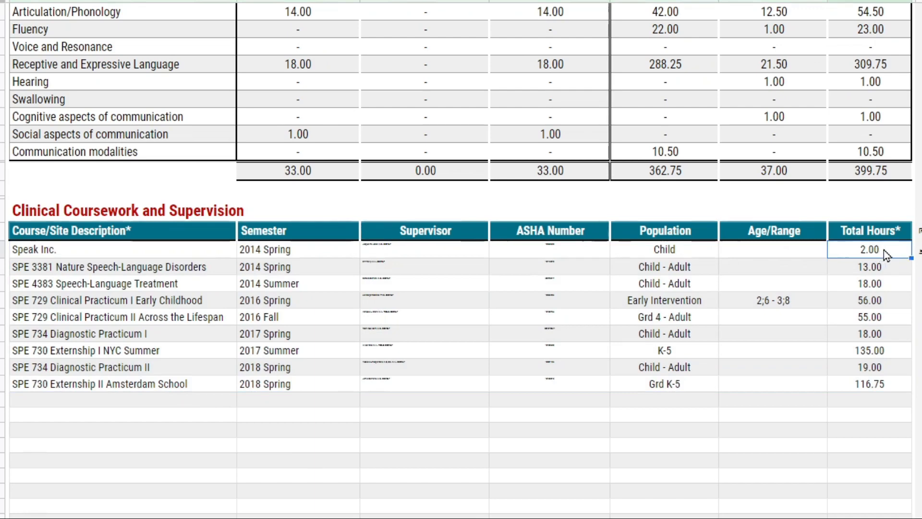
- Examine the individual course entries in the Daily Observation/Clock Hours Log
{"action": "scroll", "coordinate": [879, 250], "scroll_direction": "up", "scroll_amount": 4}
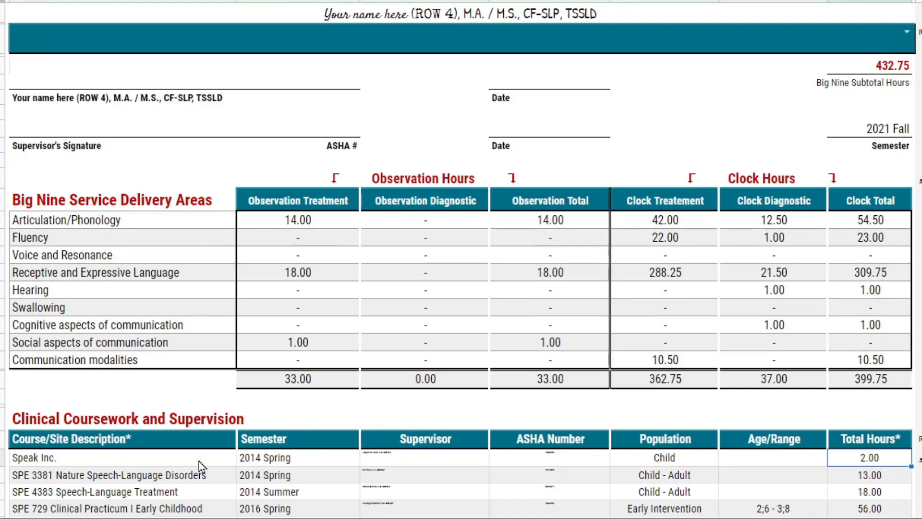
{"action": "scroll", "coordinate": [200, 465], "scroll_direction": "down", "scroll_amount": 8}
{"action": "scroll", "coordinate": [340, 509], "scroll_direction": "down", "scroll_amount": 3}
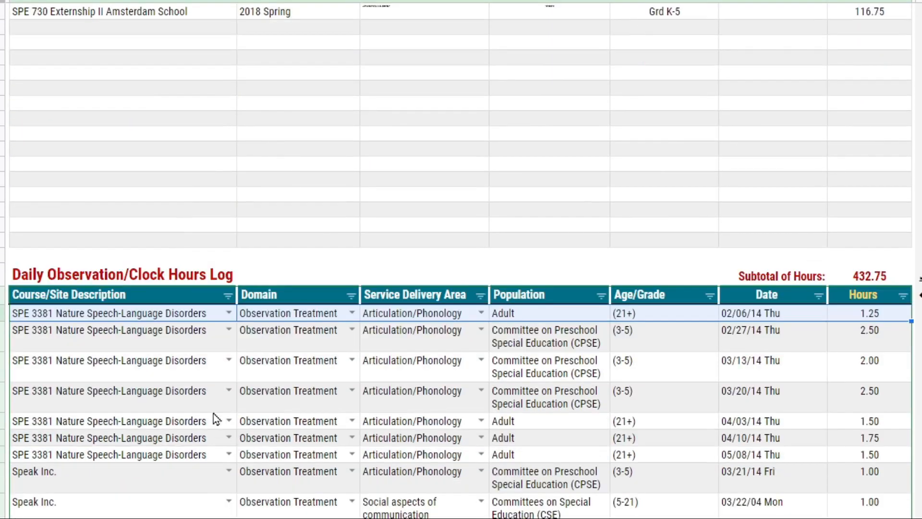
{"action": "left_click", "coordinate": [192, 340]}
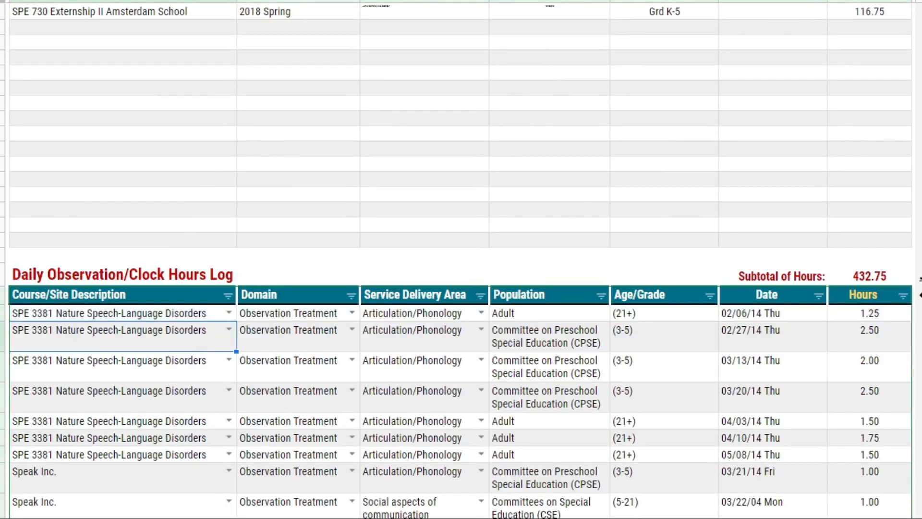
{"action": "scroll", "coordinate": [329, 434], "scroll_direction": "down", "scroll_amount": 10}
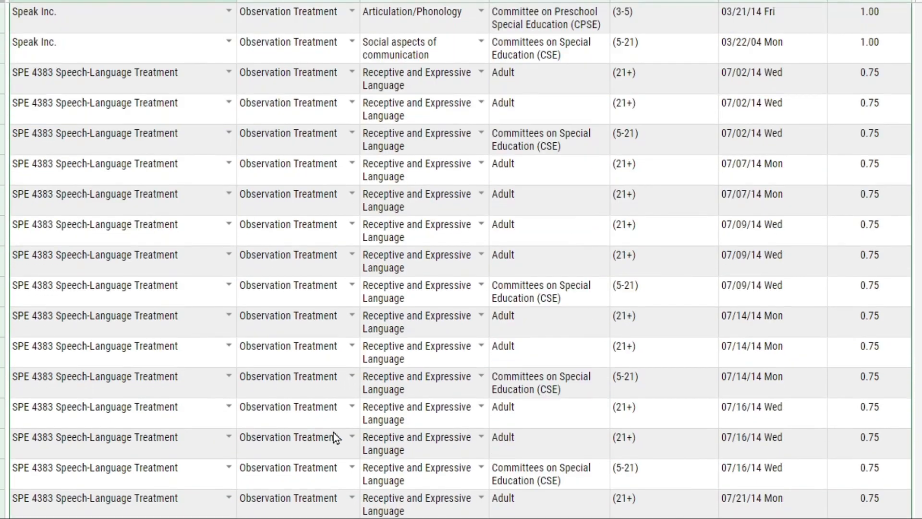
- Compare the Course/Site Description entries in the coursework table with the choices offered for the second Speak Inc. row in the daily log
{"action": "scroll", "coordinate": [159, 325], "scroll_direction": "up", "scroll_amount": 2}
{"action": "scroll", "coordinate": [158, 324], "scroll_direction": "up", "scroll_amount": 12}
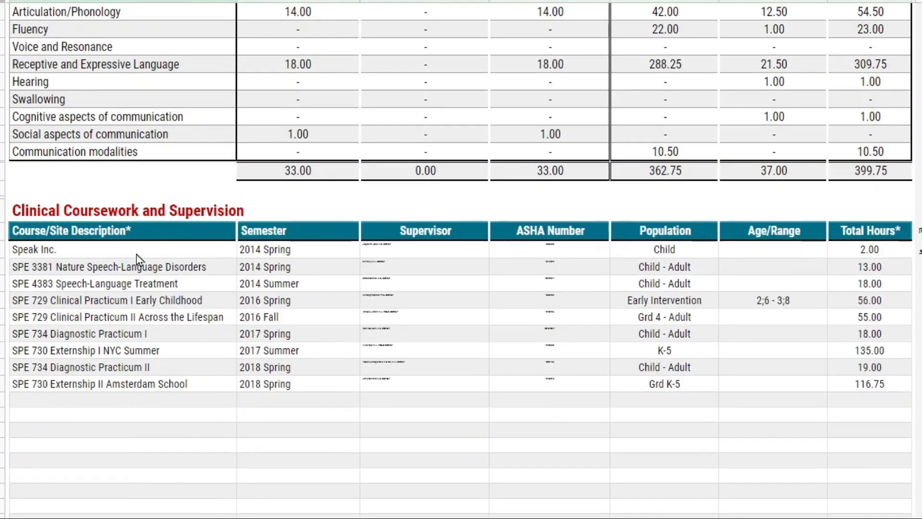
{"action": "left_click_drag", "start_coordinate": [137, 255], "coordinate": [134, 449]}
{"action": "scroll", "coordinate": [140, 245], "scroll_direction": "down", "scroll_amount": 4}
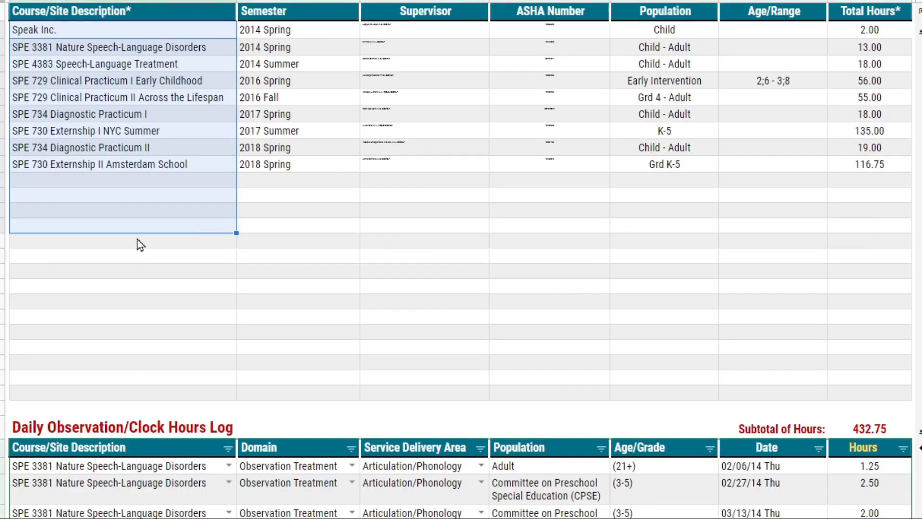
{"action": "scroll", "coordinate": [139, 245], "scroll_direction": "down", "scroll_amount": 8}
{"action": "left_click", "coordinate": [225, 229]}
{"action": "left_click", "coordinate": [229, 220]}
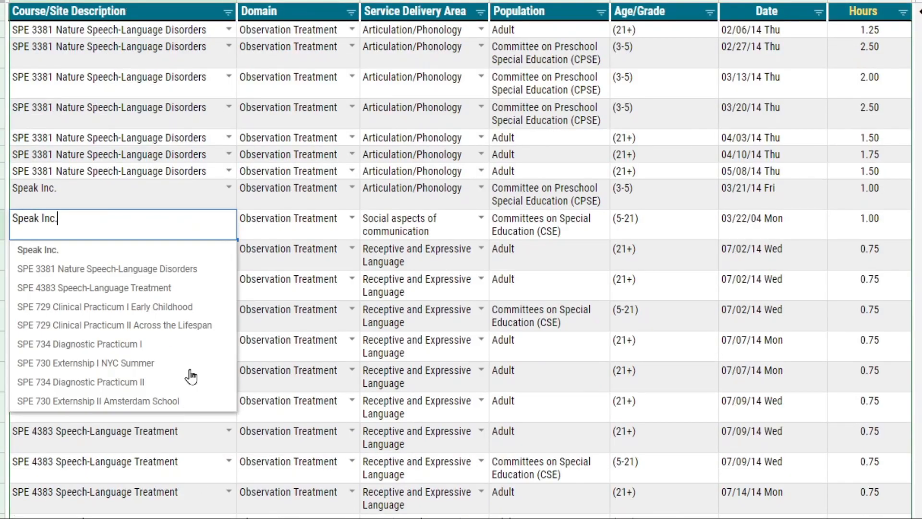
- Add "New Course" in the first empty Course/Site Description row of the Clinical Coursework and Supervision table
{"action": "scroll", "coordinate": [239, 189], "scroll_direction": "up", "scroll_amount": 9}
{"action": "left_click", "coordinate": [212, 255]}
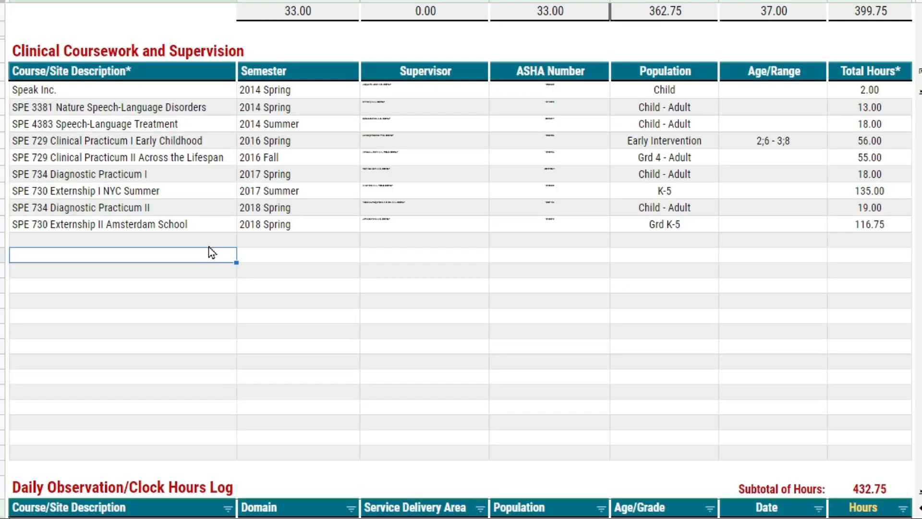
{"action": "left_click", "coordinate": [215, 242]}
{"action": "type", "text": "New"}
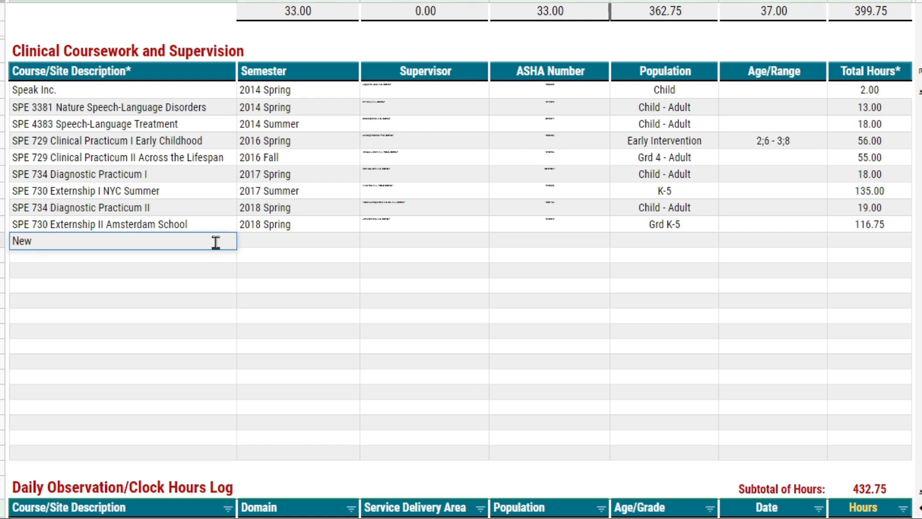
{"action": "type", "text": " Course"}
{"action": "key", "text": "Return"}
- Choose New Course as the Course/Site Description in the first empty row of the Daily Observation/Clock Hours Log
{"action": "scroll", "coordinate": [226, 195], "scroll_direction": "down", "scroll_amount": 15}
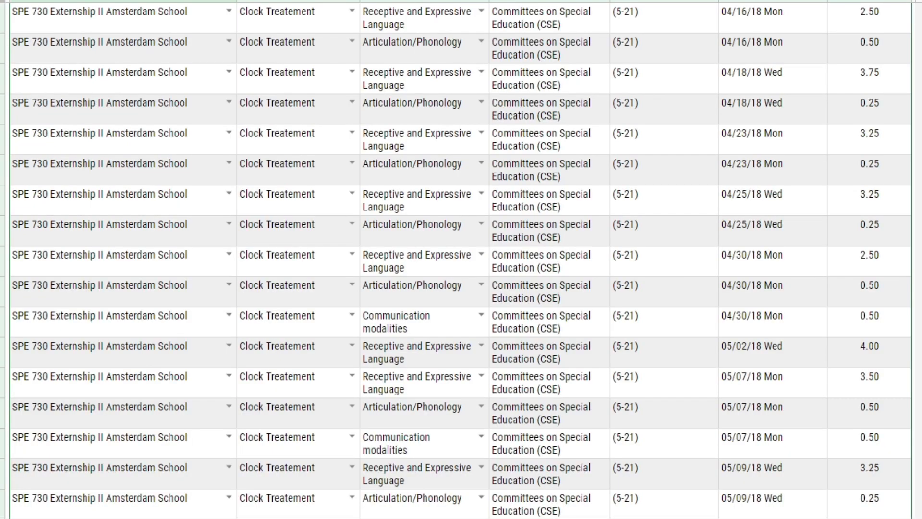
{"action": "left_click", "coordinate": [229, 193]}
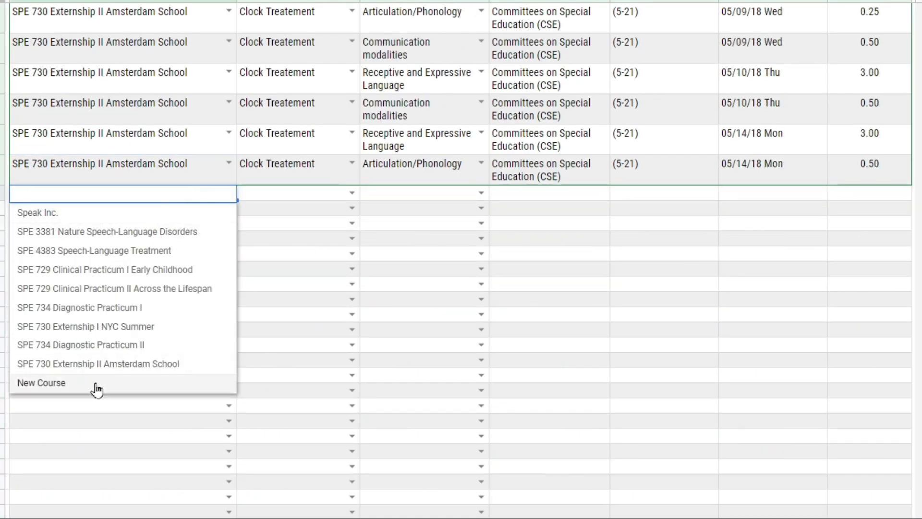
{"action": "left_click", "coordinate": [41, 383]}
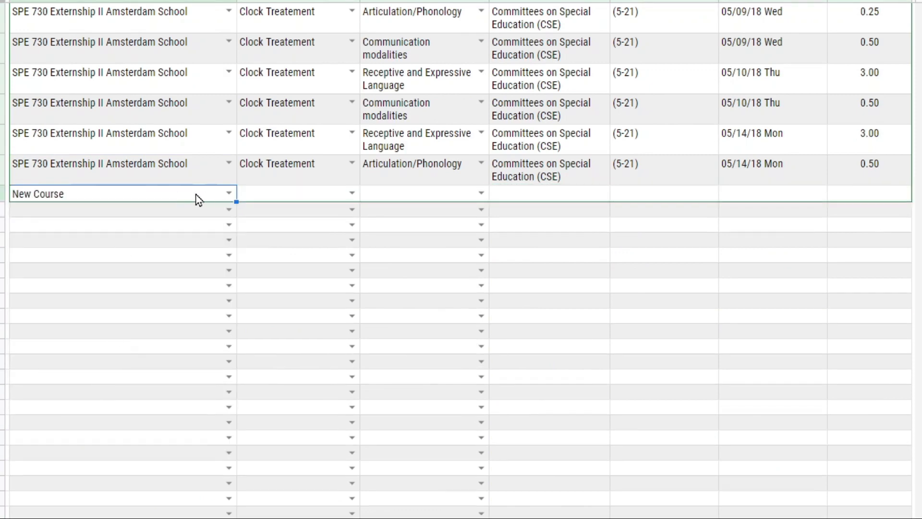
- Set the Domain of the New Course row in the daily log to Clock Treatement
{"action": "left_click", "coordinate": [846, 196]}
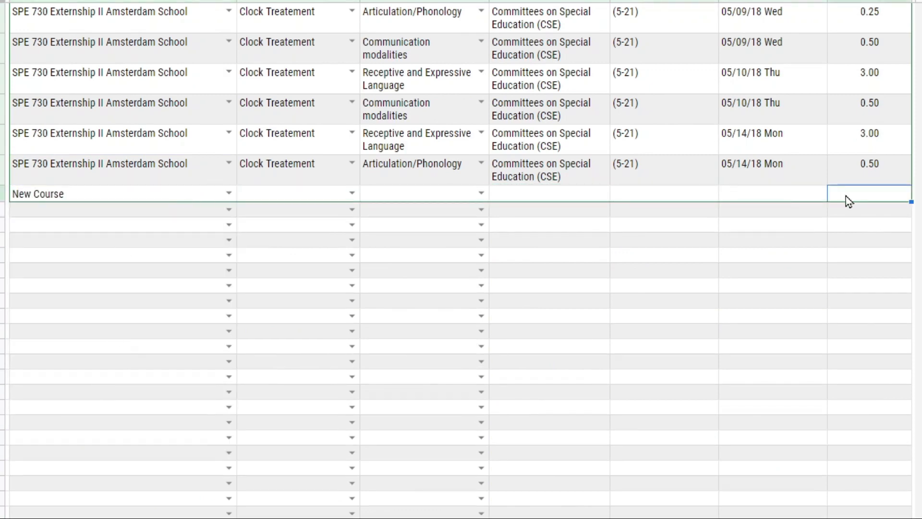
{"action": "left_click", "coordinate": [187, 198]}
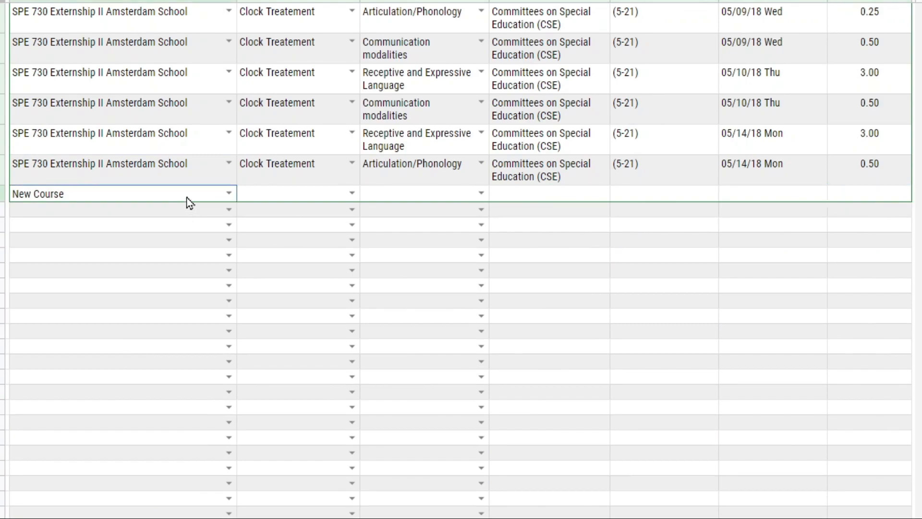
{"action": "left_click", "coordinate": [353, 193]}
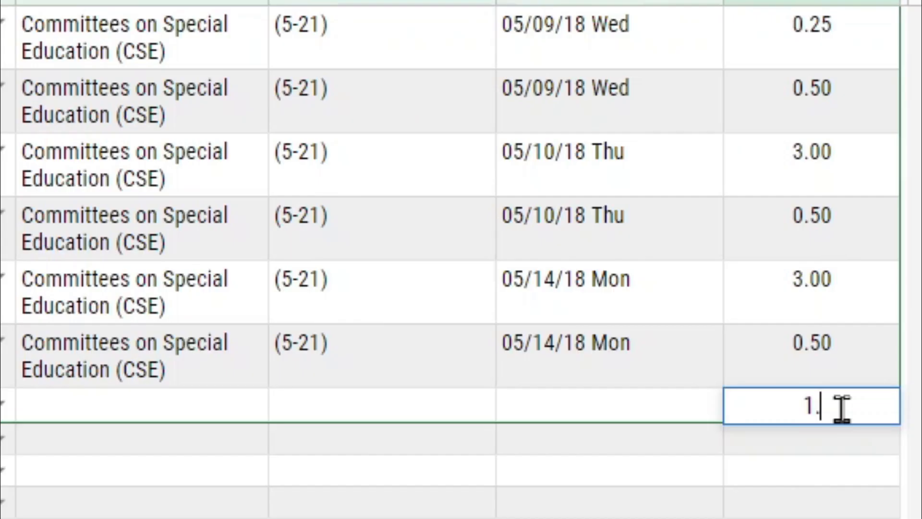
- Enter 1.15 as the Hours of the New Course row and correct the entry to 1.25
{"action": "type", "text": ".15"}
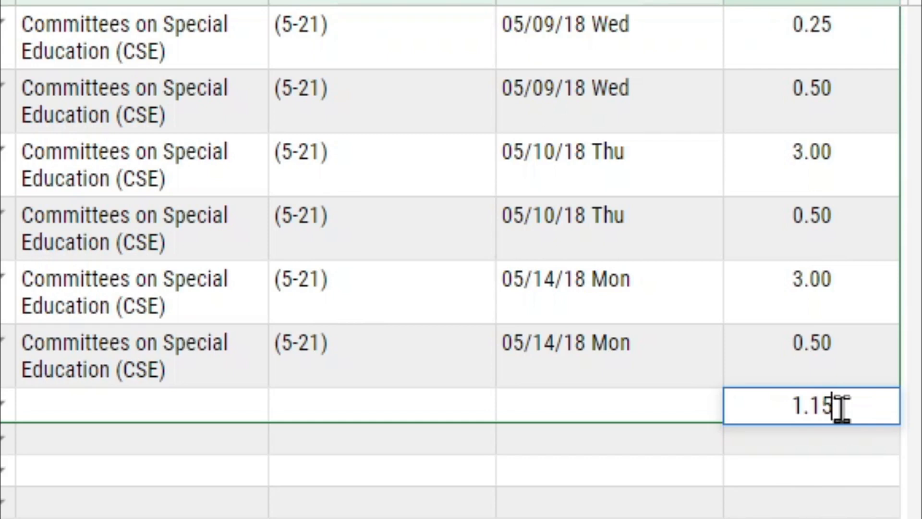
{"action": "key", "text": "Return"}
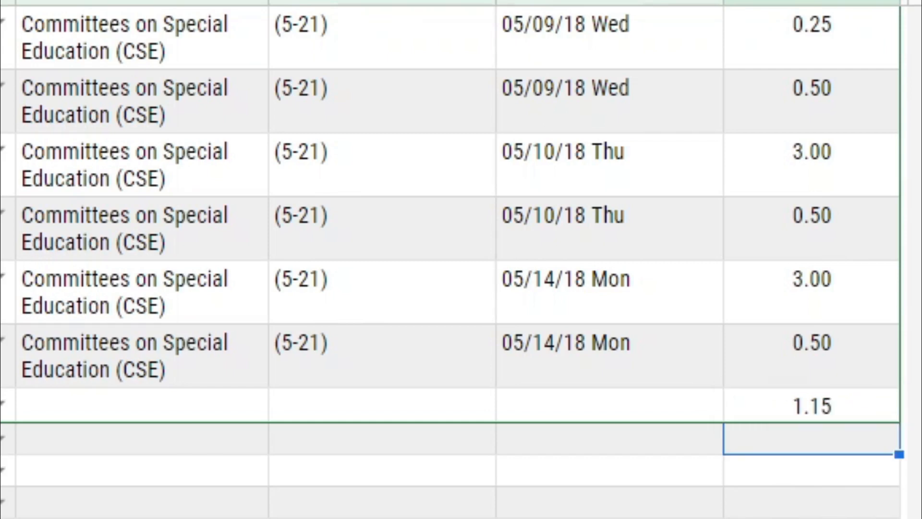
{"action": "key", "text": "Up"}
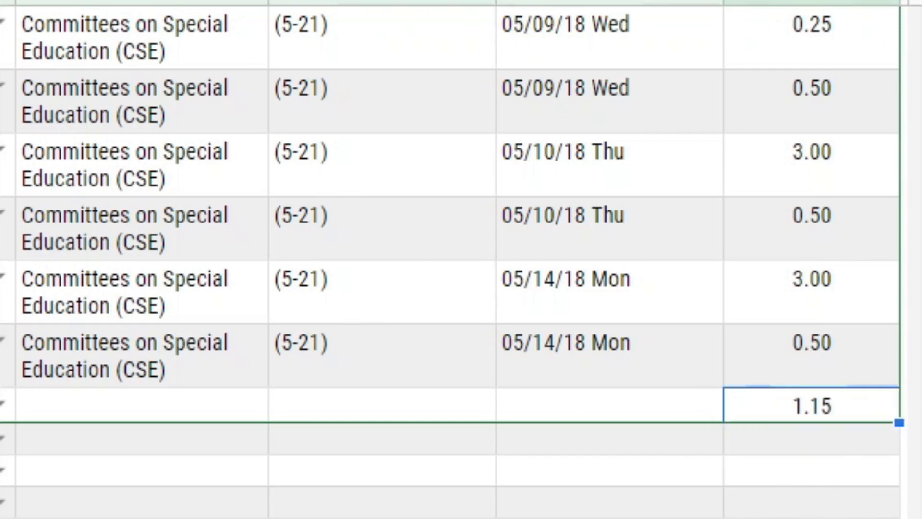
{"action": "type", "text": "1.2"}
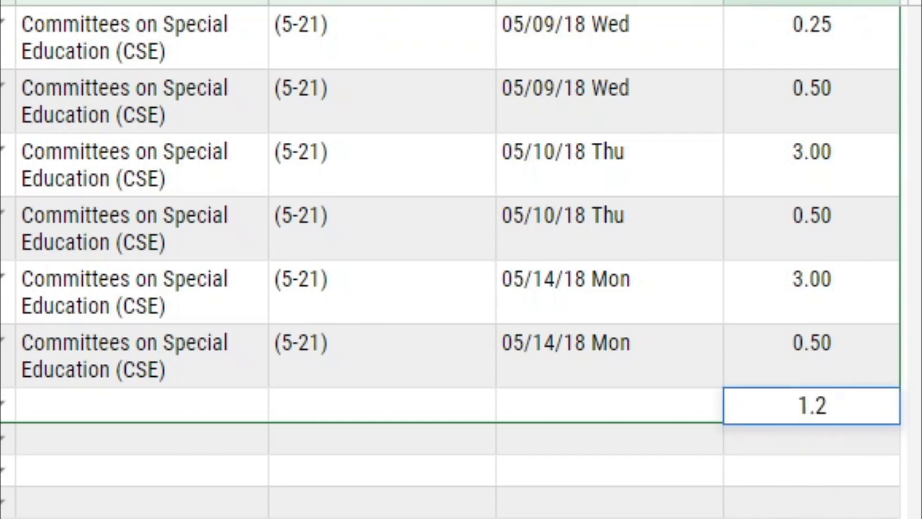
{"action": "type", "text": "5"}
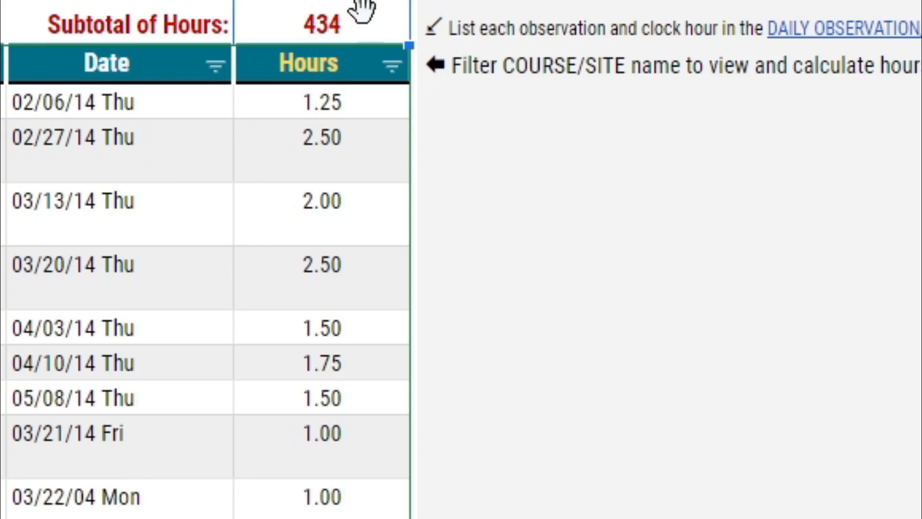
- Open the calculator sheet linked from the Hours header and examine the Time Difference start, end, duration and decimal cells
{"action": "left_click", "coordinate": [339, 64]}
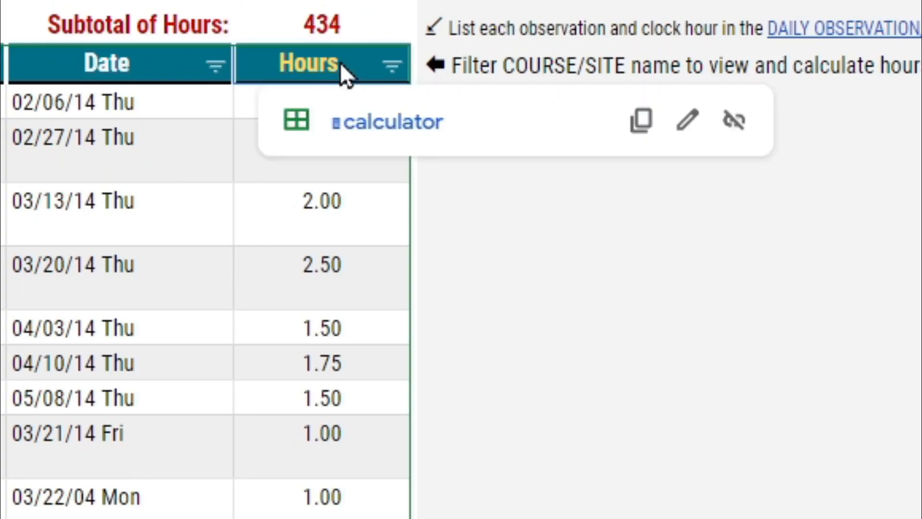
{"action": "left_click", "coordinate": [364, 123]}
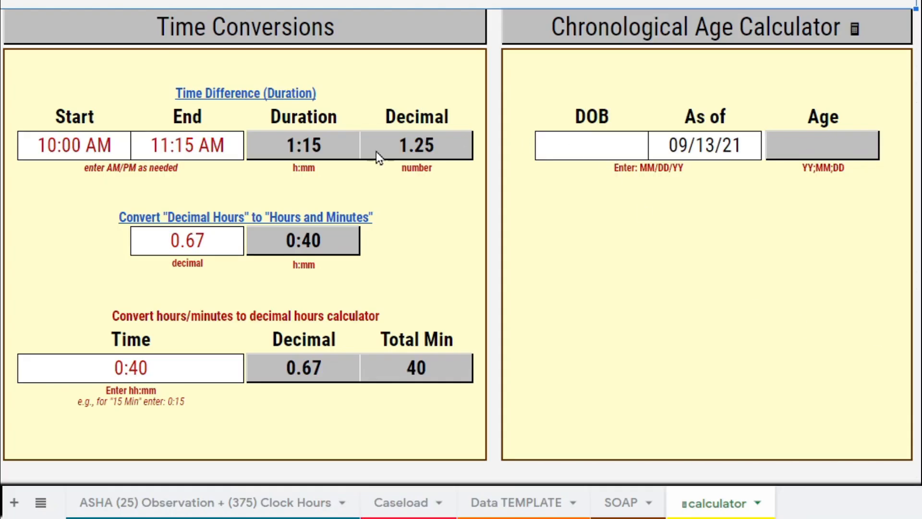
{"action": "left_click_drag", "start_coordinate": [90, 148], "coordinate": [183, 154]}
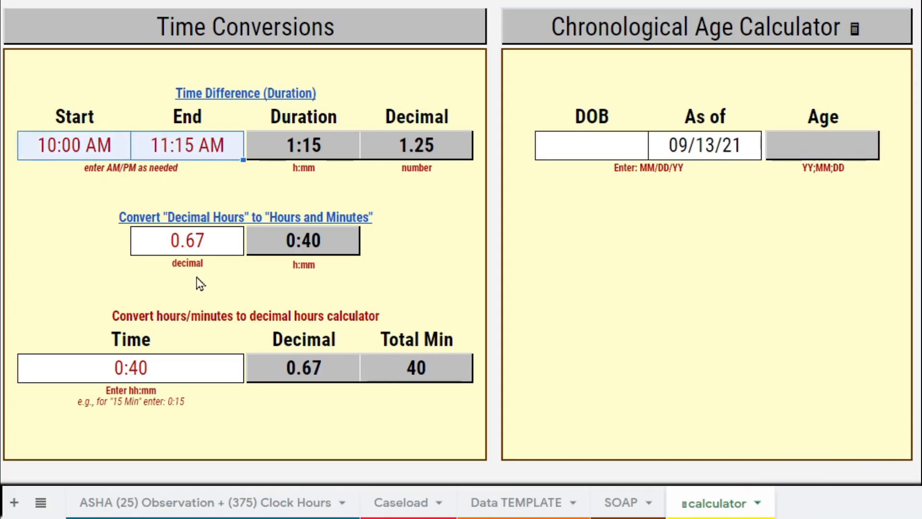
{"action": "left_click", "coordinate": [328, 153]}
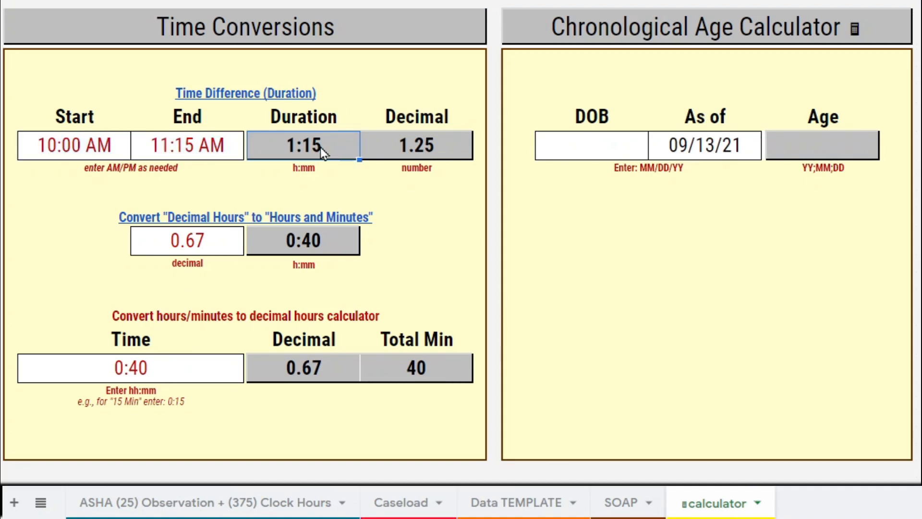
{"action": "left_click", "coordinate": [421, 139]}
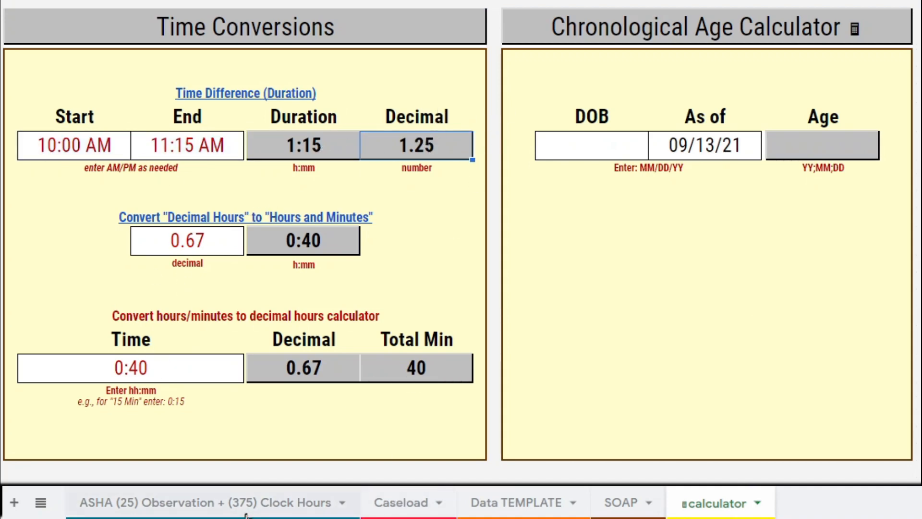
- Return to the ASHA Observation + Clock Hours sheet and set the New Course row's Service Delivery Area to Cognitive aspects of communication
{"action": "left_click", "coordinate": [260, 503]}
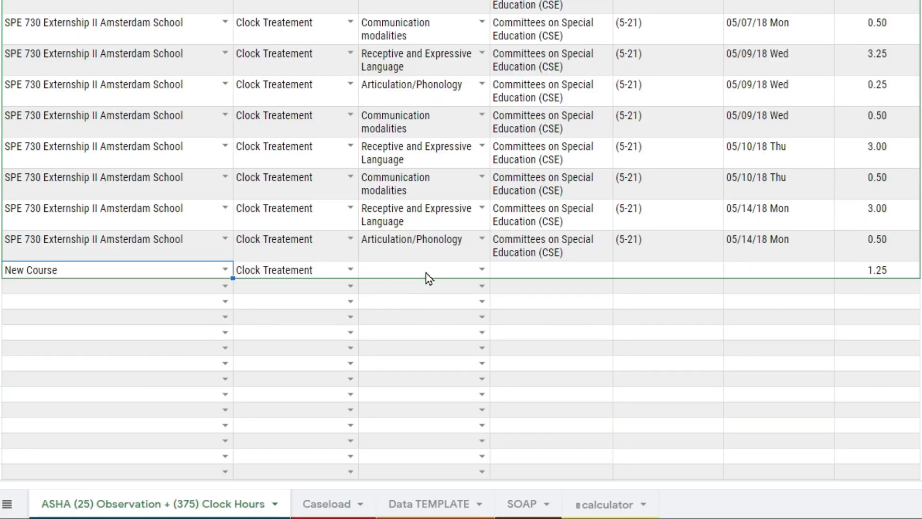
{"action": "left_click", "coordinate": [478, 278]}
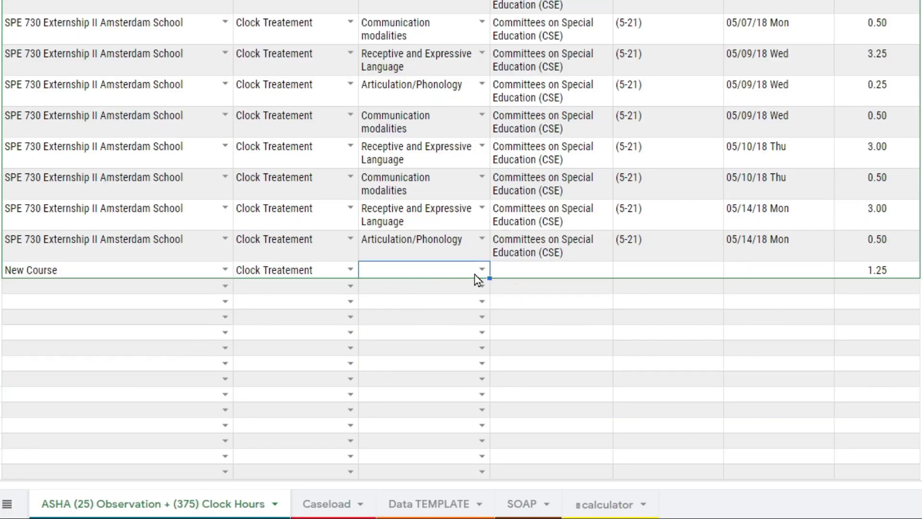
{"action": "left_click", "coordinate": [482, 270]}
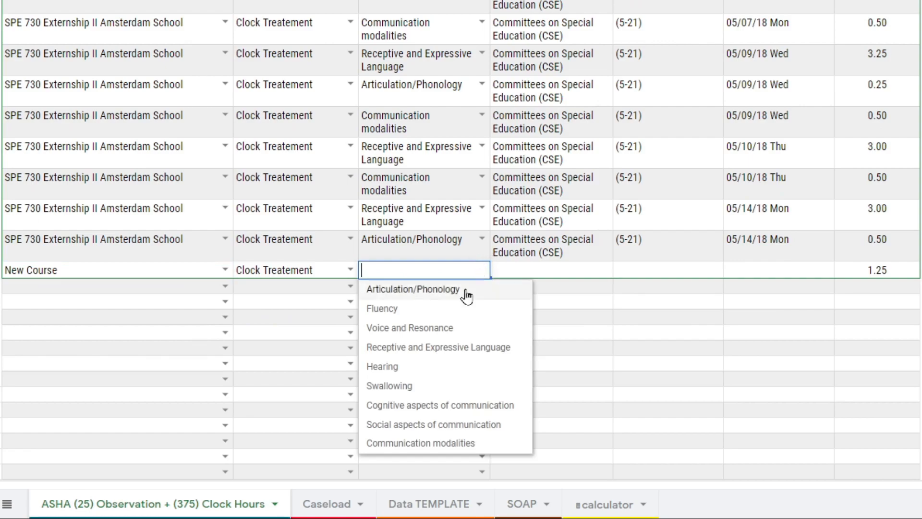
{"action": "left_click", "coordinate": [435, 405]}
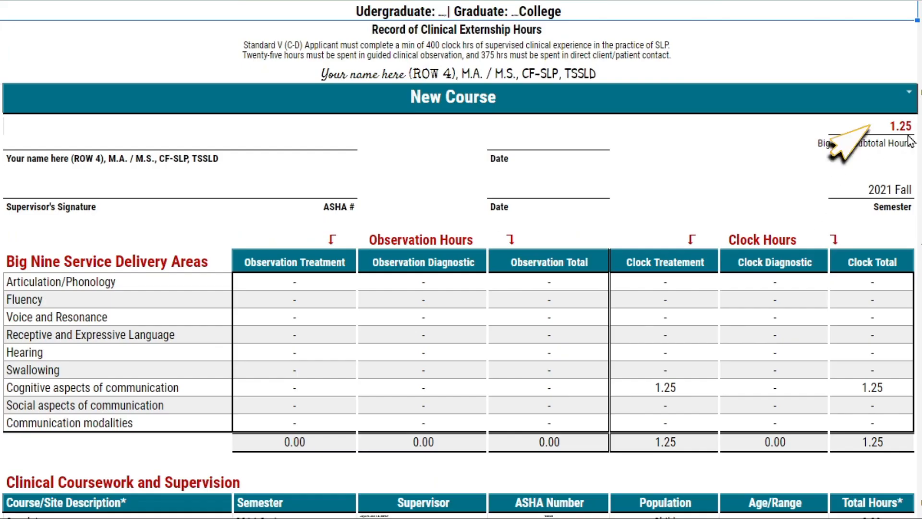
- Clear the course selection in the form's heading to total the hours of all courses combined
{"action": "left_click", "coordinate": [894, 97]}
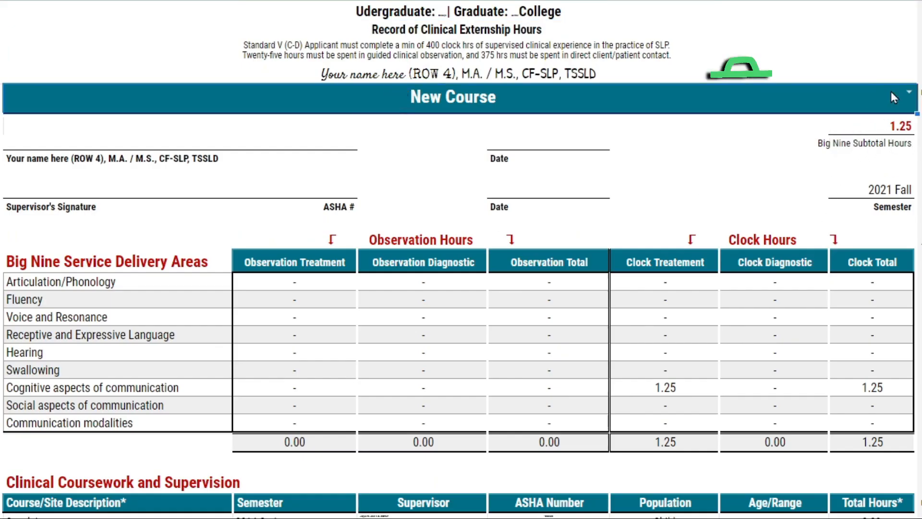
{"action": "key", "text": "Delete"}
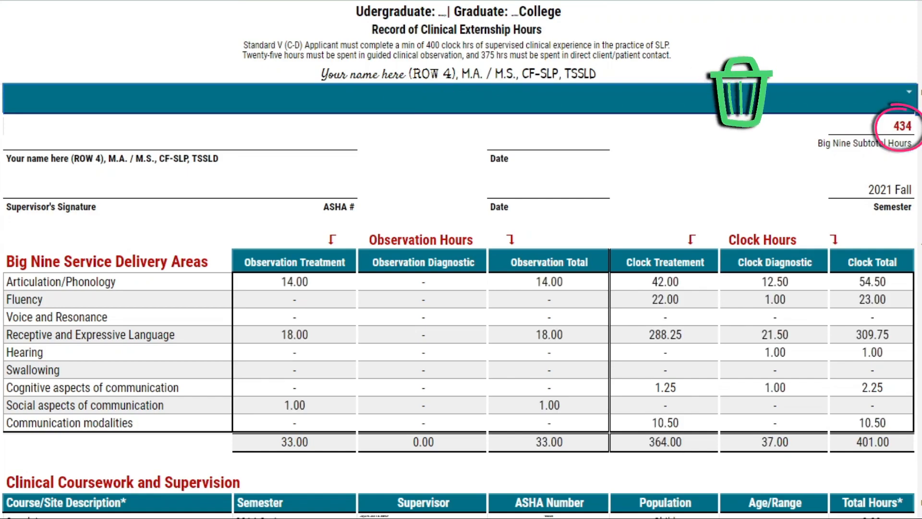
{"action": "scroll", "coordinate": [797, 300], "scroll_direction": "down", "scroll_amount": 5}
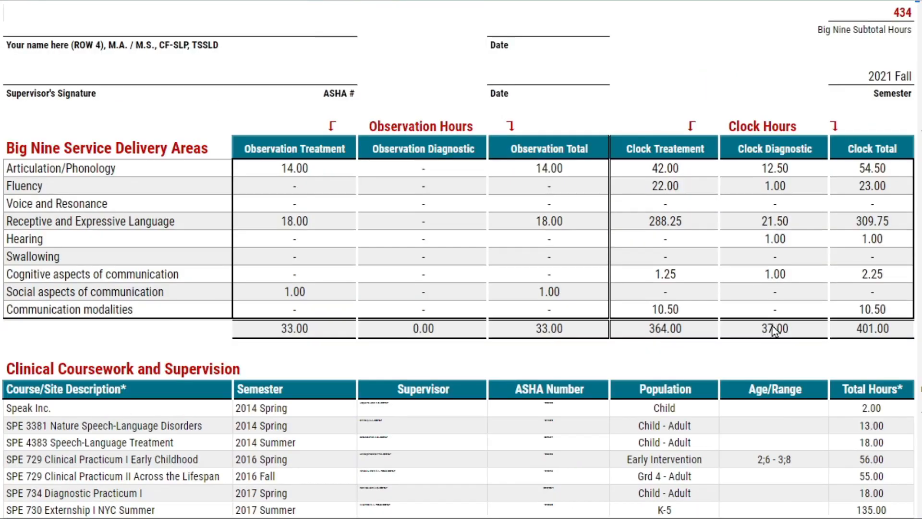
- Clear rows 41 to 55 of the Clinical Coursework and Supervision table and collapse the grouped rows 42 to 55
{"action": "left_click_drag", "start_coordinate": [27, 465], "coordinate": [888, 424]}
{"action": "key", "text": "Delete"}
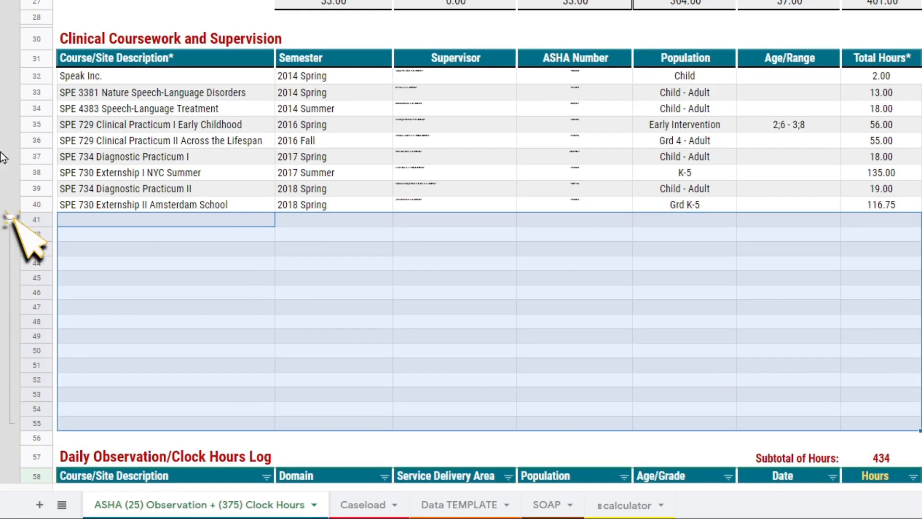
{"action": "left_click", "coordinate": [9, 220]}
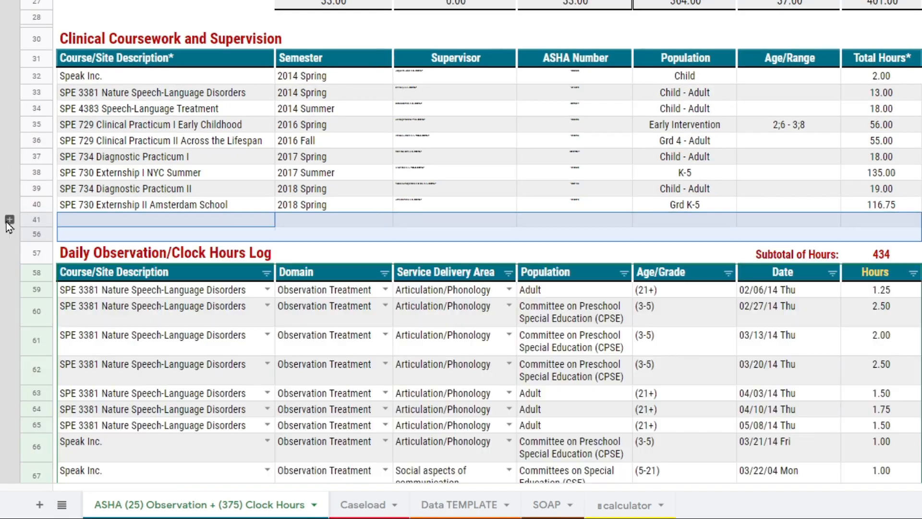
- Choose SPE 729 Clinical Practicum II Across the Lifespan in the form's heading and compare the Big Nine subtotal with the daily log's subtotal
{"action": "left_click", "coordinate": [124, 178]}
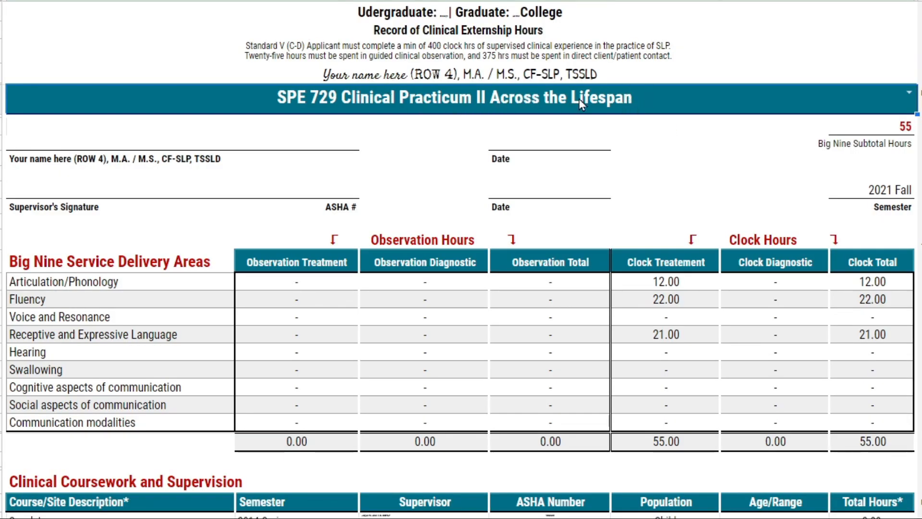
{"action": "scroll", "coordinate": [578, 99], "scroll_direction": "down", "scroll_amount": 2}
{"action": "left_click", "coordinate": [905, 67]}
{"action": "scroll", "coordinate": [904, 75], "scroll_direction": "down", "scroll_amount": 4}
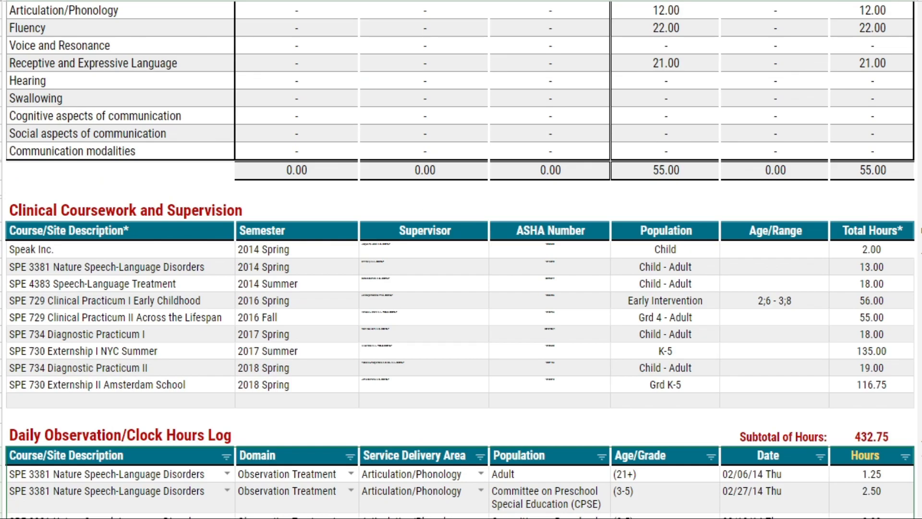
{"action": "left_click", "coordinate": [868, 442]}
{"action": "scroll", "coordinate": [868, 445], "scroll_direction": "down", "scroll_amount": 3}
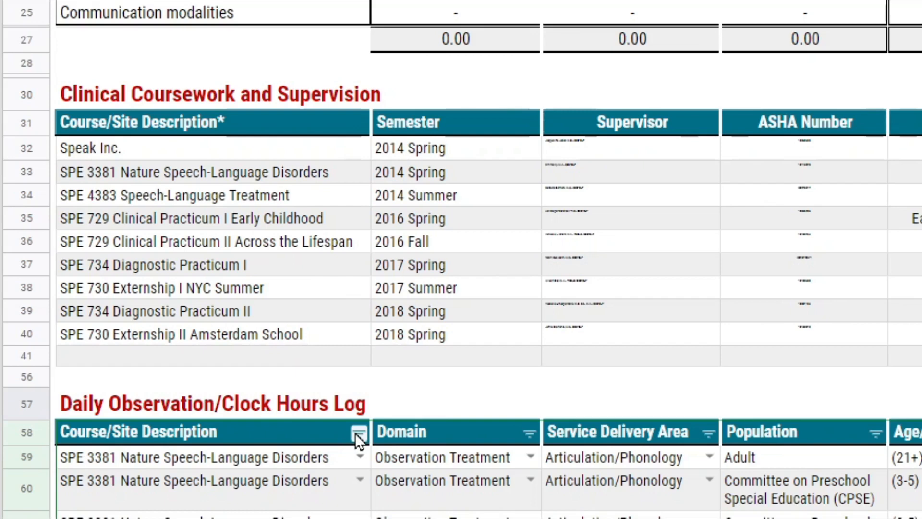
- Filter the daily log's Course/Site Description column to show only SPE 729 Clinical Practicum II Across the Lifespan
{"action": "left_click", "coordinate": [228, 276]}
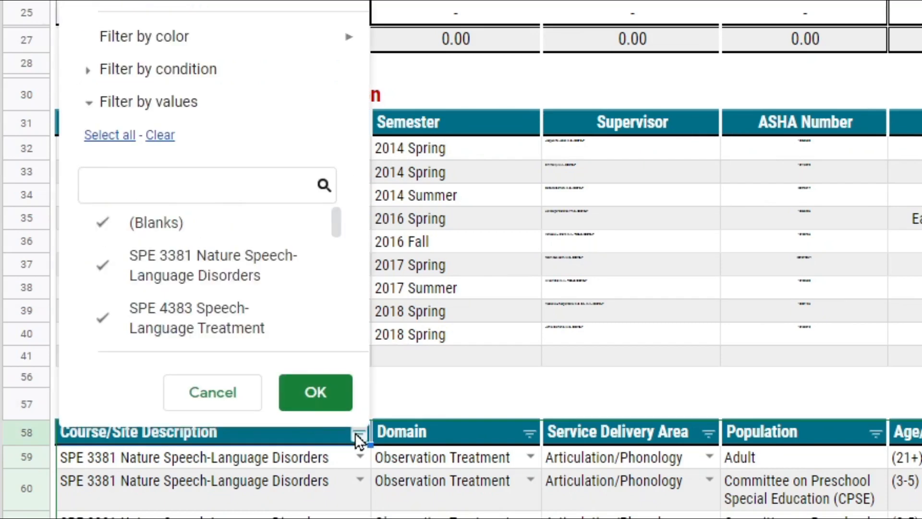
{"action": "left_click", "coordinate": [169, 148]}
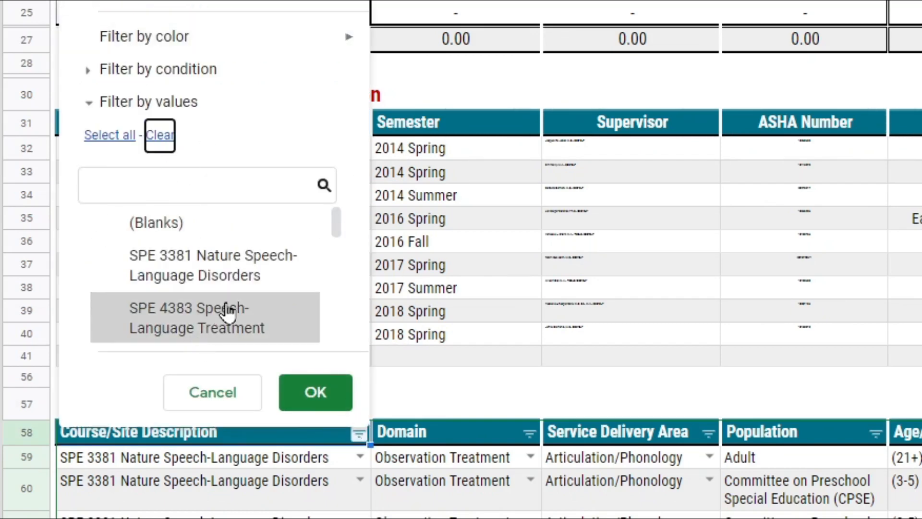
{"action": "scroll", "coordinate": [232, 307], "scroll_direction": "down", "scroll_amount": 3}
{"action": "left_click", "coordinate": [257, 319]}
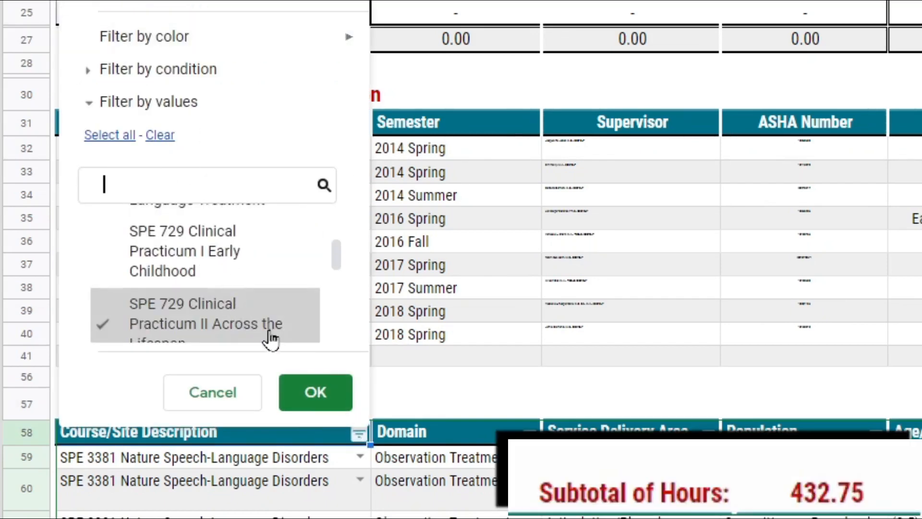
{"action": "left_click", "coordinate": [303, 391]}
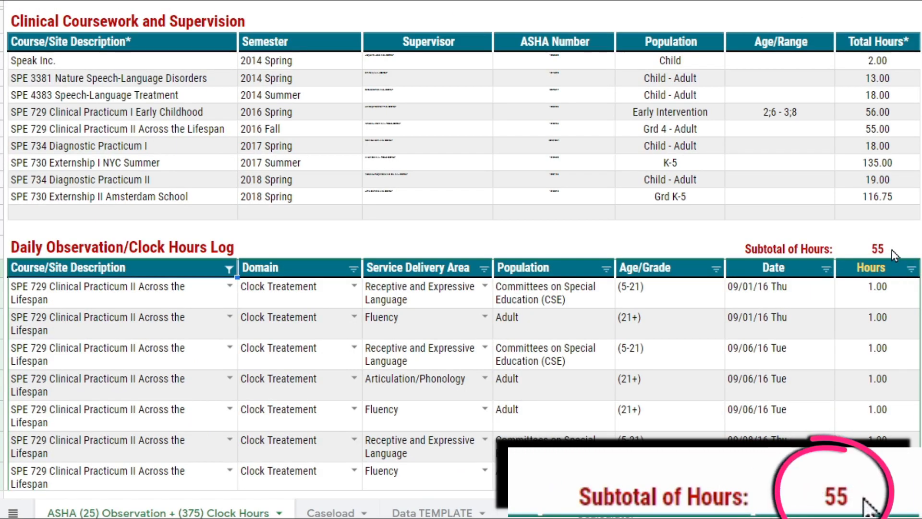
- Compare the filtered log subtotal with the Big Nine subtotal and examine the Clock Hours block of the service areas table
{"action": "left_click", "coordinate": [894, 254]}
{"action": "scroll", "coordinate": [904, 240], "scroll_direction": "up", "scroll_amount": 8}
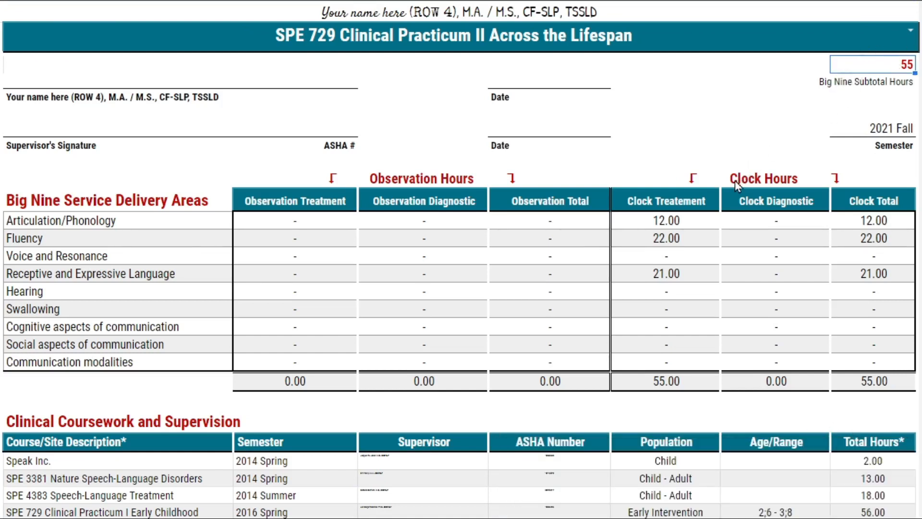
{"action": "left_click_drag", "start_coordinate": [735, 181], "coordinate": [726, 384]}
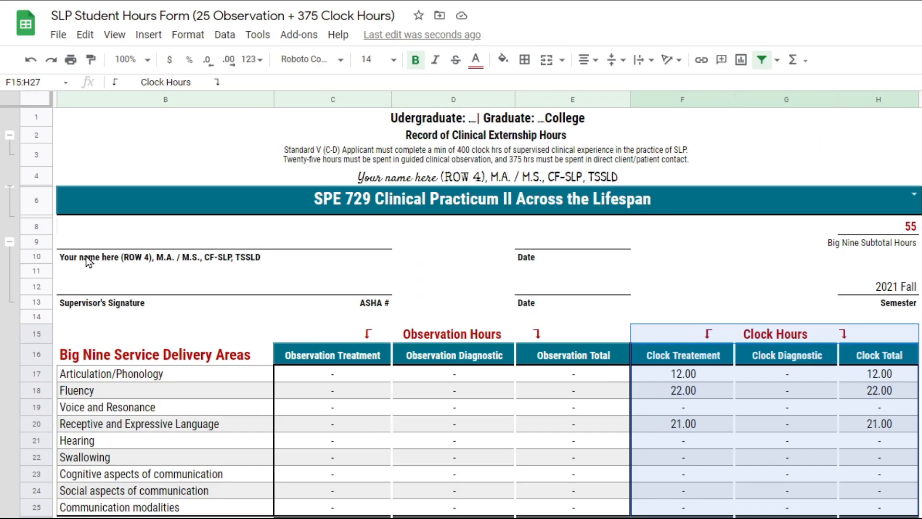
- Select the form from its title row through the last filtered log row (A1:I195) and set the print range to the selected cells
{"action": "left_click", "coordinate": [139, 119]}
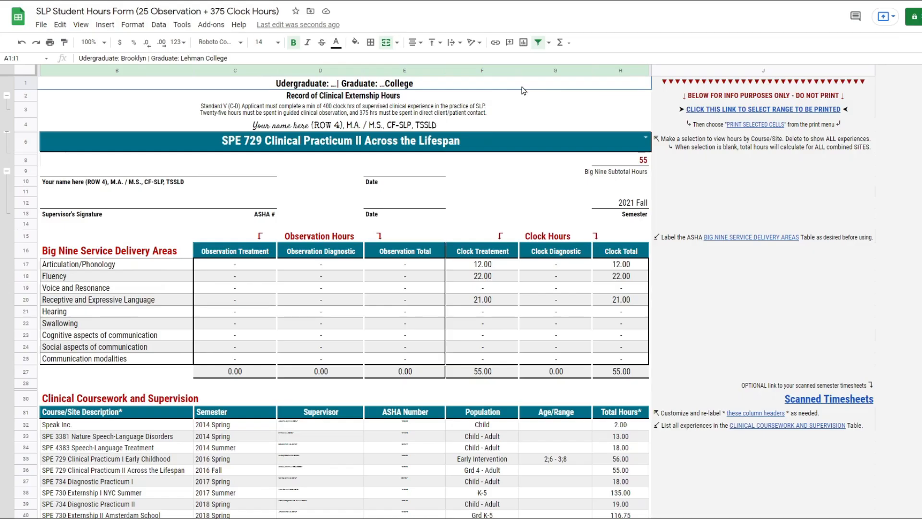
{"action": "left_click_drag", "start_coordinate": [736, 122], "coordinate": [584, 407]}
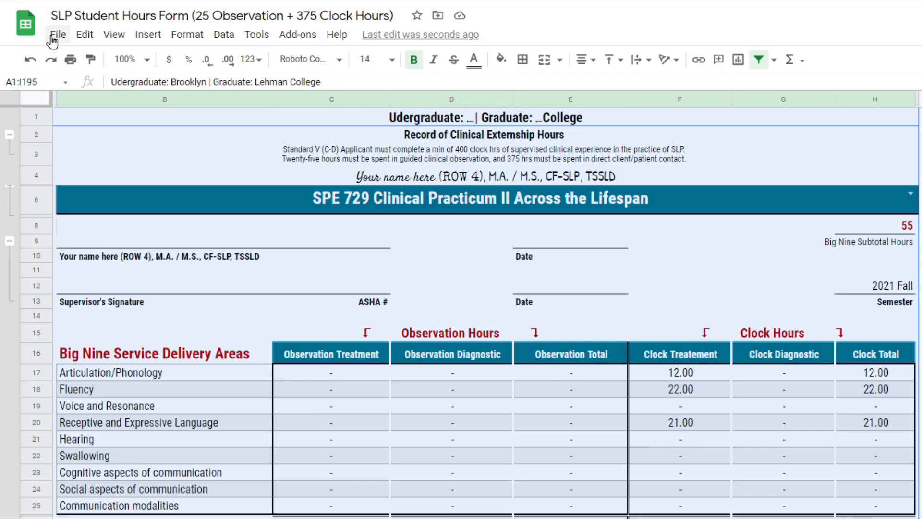
{"action": "left_click", "coordinate": [41, 25]}
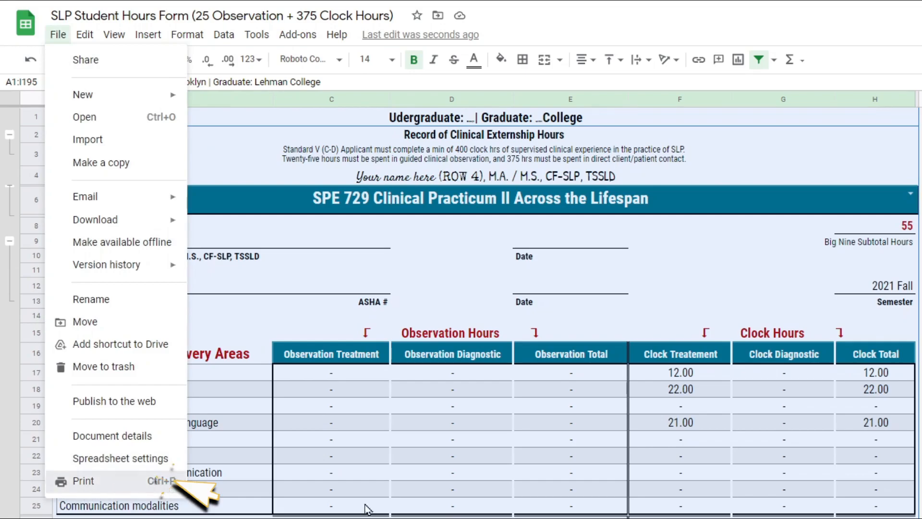
{"action": "left_click", "coordinate": [174, 480]}
{"action": "left_click", "coordinate": [752, 43]}
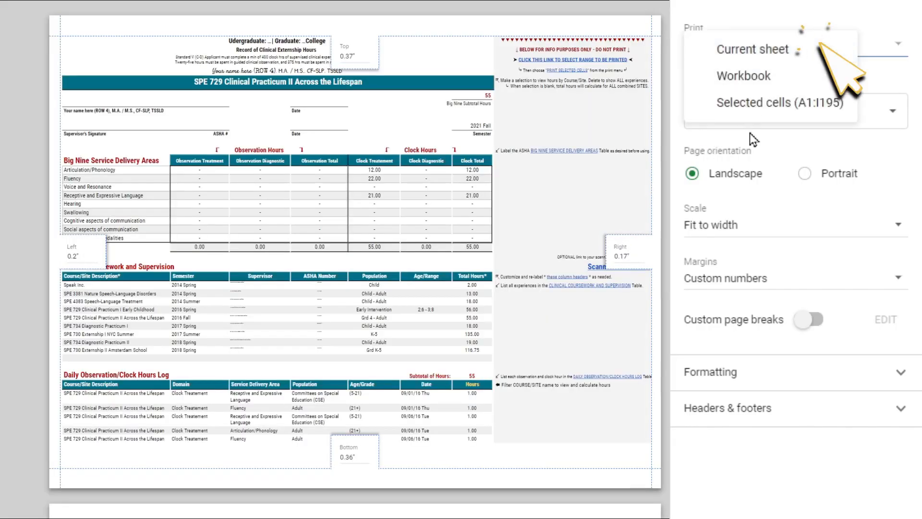
{"action": "left_click", "coordinate": [756, 102]}
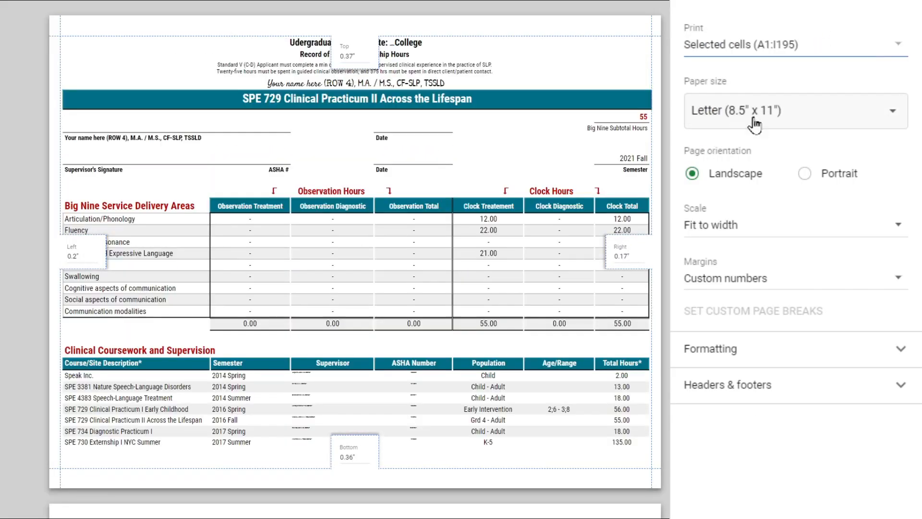
- Set the print page orientation to Portrait and review the pages of the form in the preview
{"action": "left_click", "coordinate": [832, 176]}
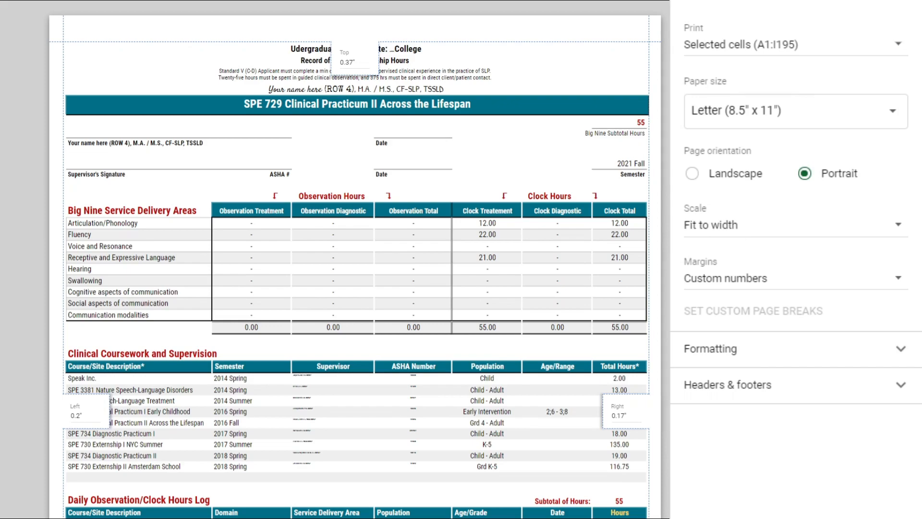
{"action": "scroll", "coordinate": [634, 352], "scroll_direction": "down", "scroll_amount": 2}
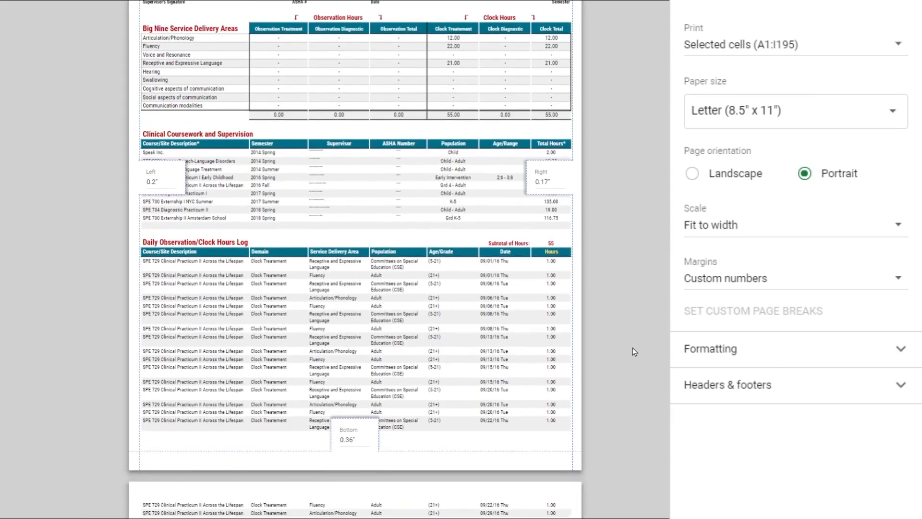
{"action": "scroll", "coordinate": [634, 352], "scroll_direction": "down", "scroll_amount": 5}
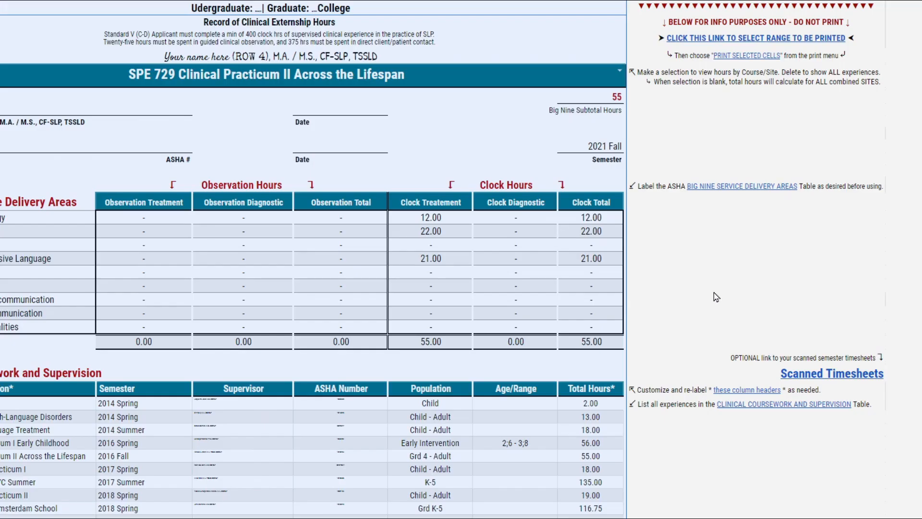
- Preview the document behind the Scanned Timesheets link beside the coursework table
{"action": "mouse_move", "coordinate": [800, 377]}
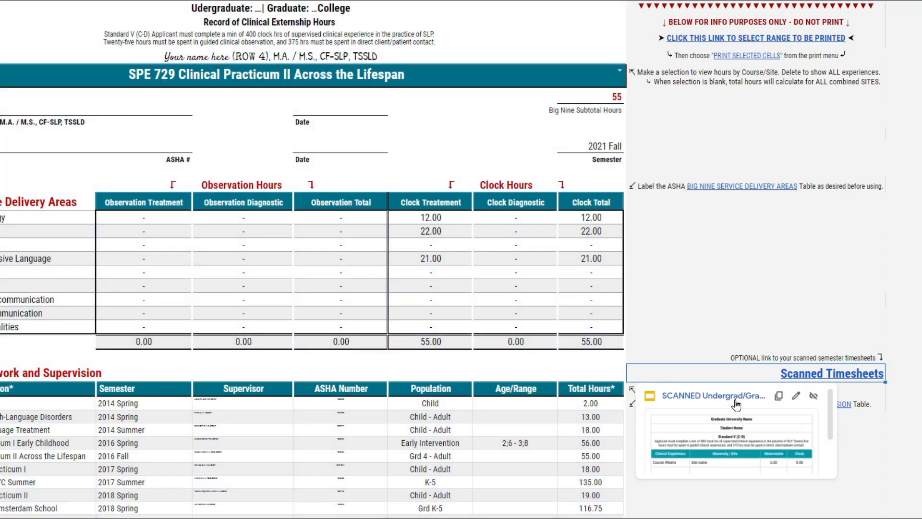
{"action": "scroll", "coordinate": [703, 436], "scroll_direction": "down", "scroll_amount": 2}
{"action": "scroll", "coordinate": [707, 488], "scroll_direction": "up", "scroll_amount": 2}
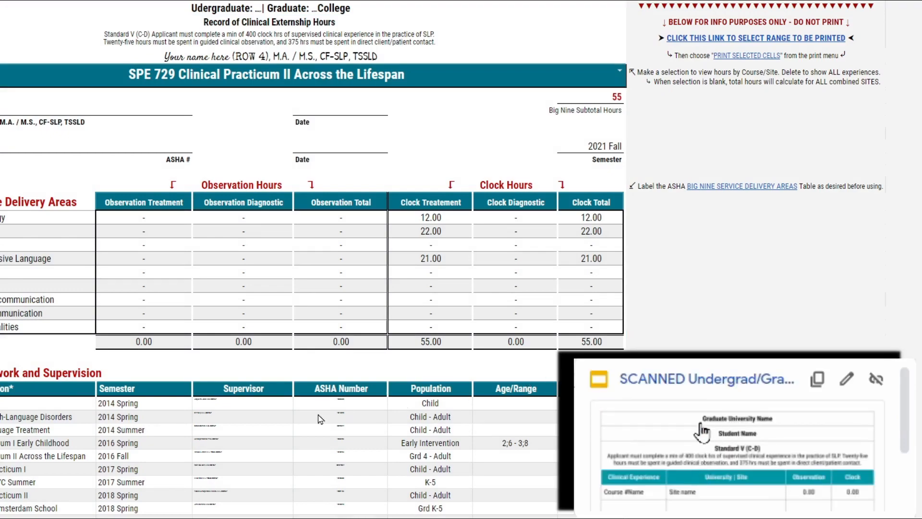
{"action": "scroll", "coordinate": [136, 437], "scroll_direction": "down", "scroll_amount": 1}
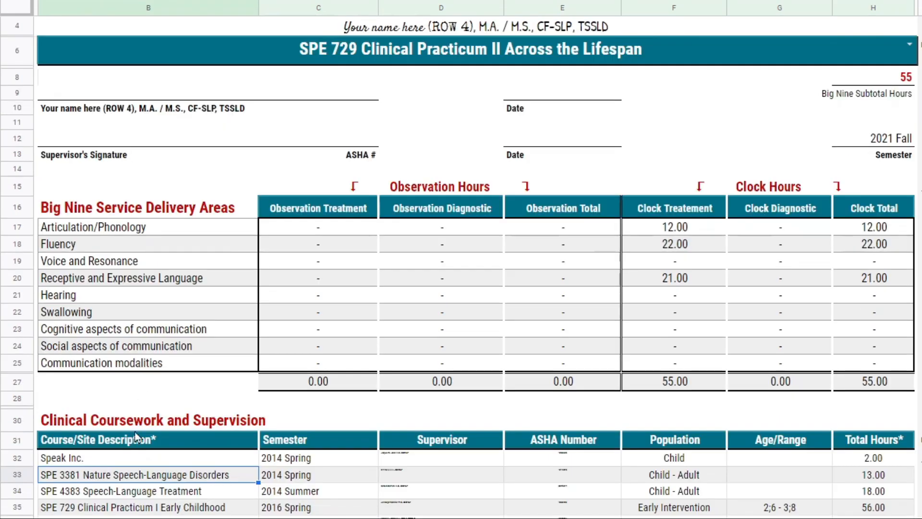
- Clear the course from the form's heading and reset the daily log's Course/Site Description filter to show all values
{"action": "left_click", "coordinate": [556, 56]}
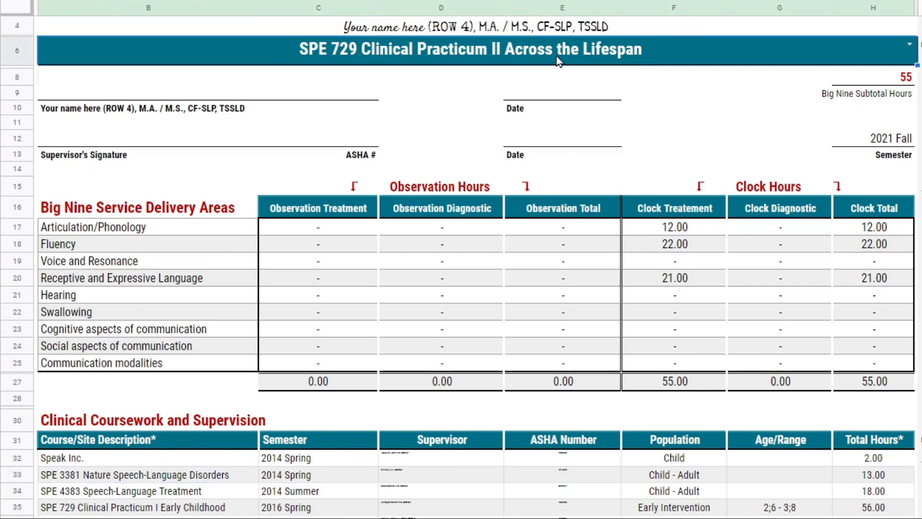
{"action": "key", "text": "Delete"}
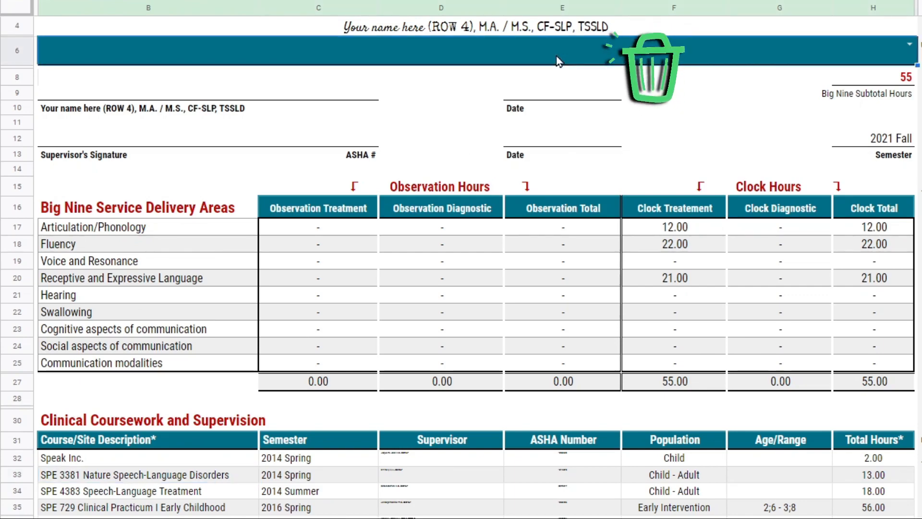
{"action": "scroll", "coordinate": [462, 269], "scroll_direction": "down", "scroll_amount": 1}
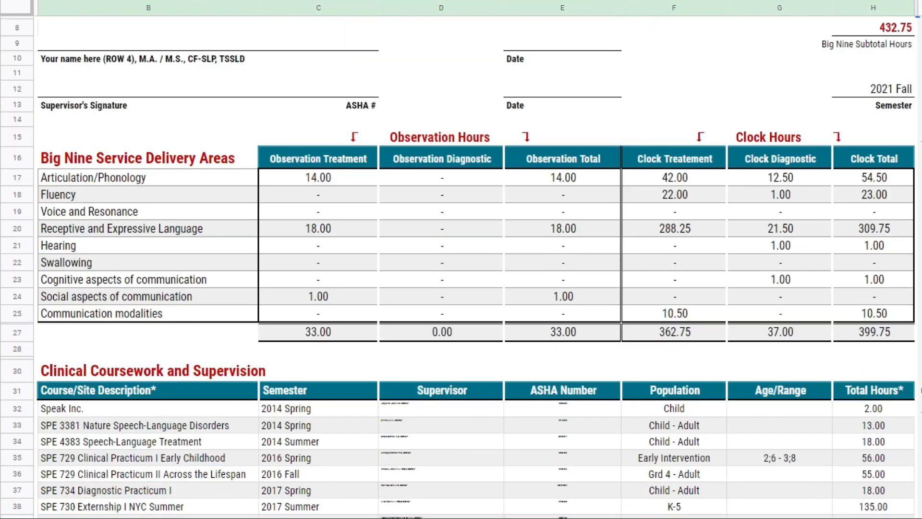
{"action": "scroll", "coordinate": [253, 419], "scroll_direction": "down", "scroll_amount": 6}
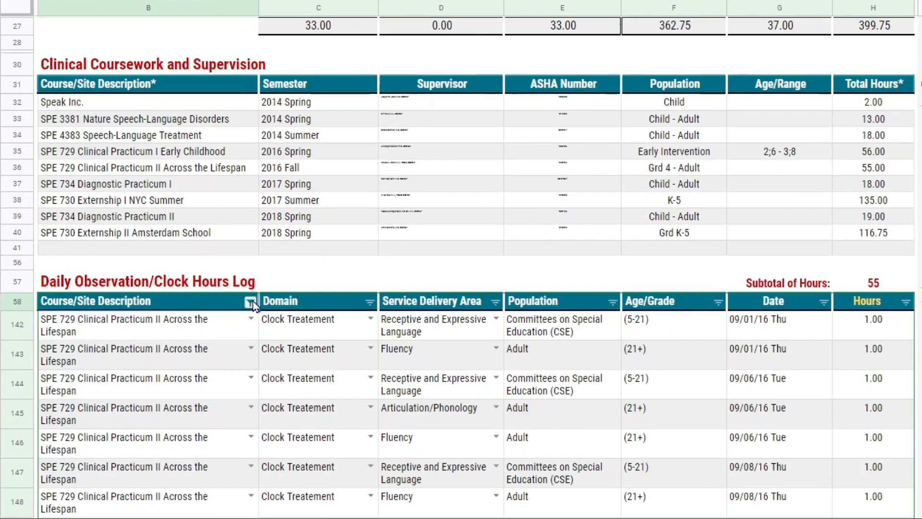
{"action": "left_click", "coordinate": [251, 302]}
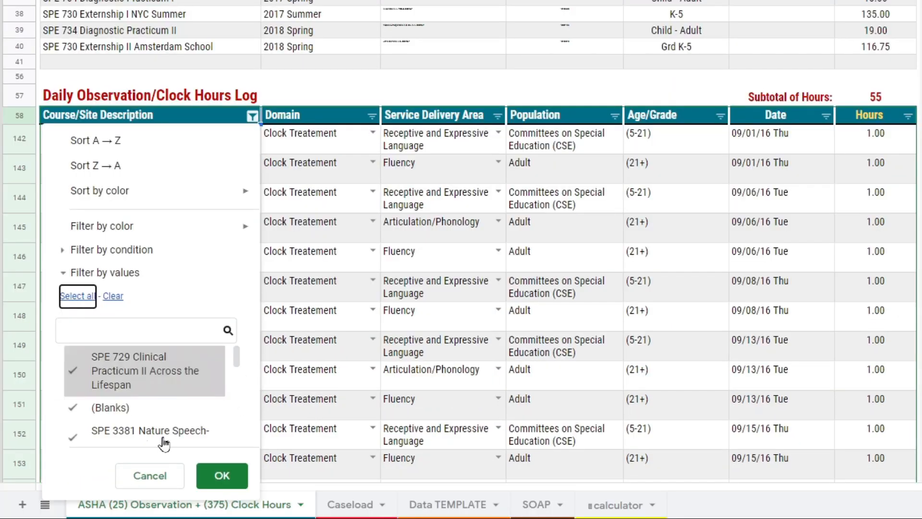
{"action": "left_click", "coordinate": [218, 478]}
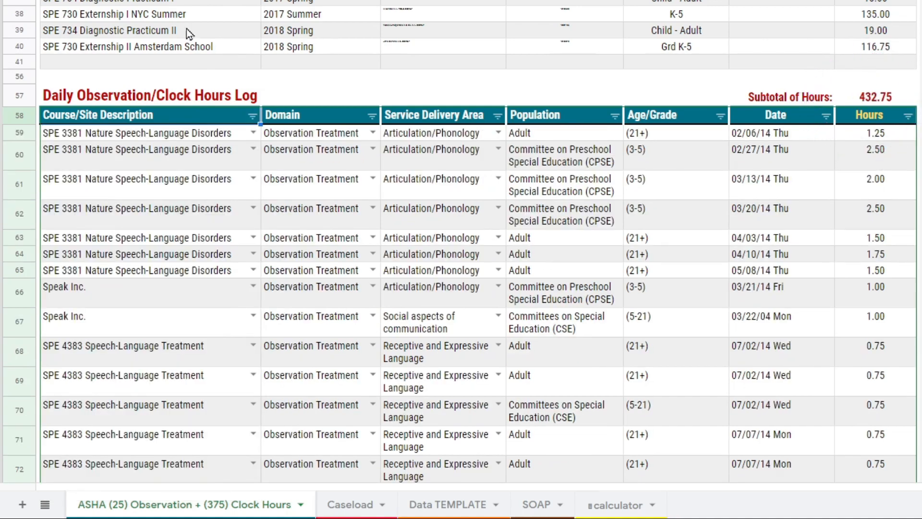
- Choose SPE 730 Externship I NYC Summer as the course in the form's heading
{"action": "scroll", "coordinate": [177, 24], "scroll_direction": "up", "scroll_amount": 5}
{"action": "left_click", "coordinate": [208, 319]}
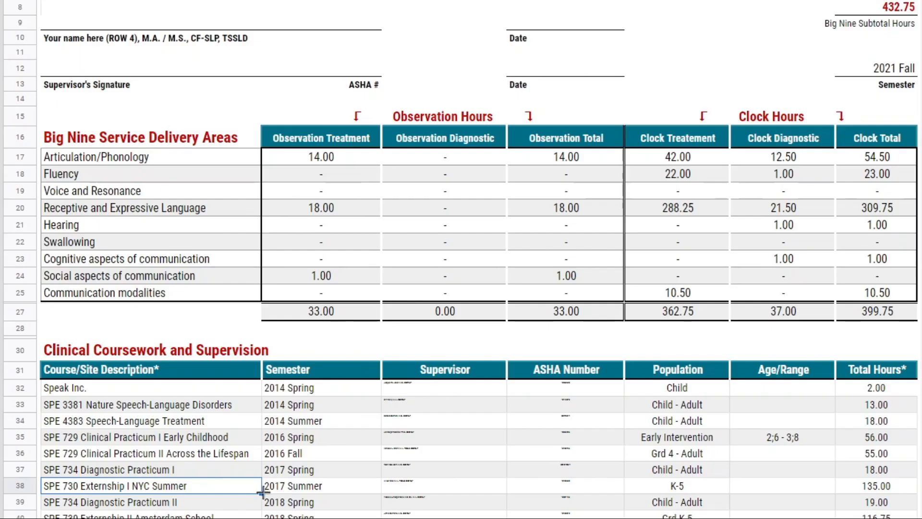
{"action": "scroll", "coordinate": [686, 103], "scroll_direction": "up", "scroll_amount": 3}
{"action": "left_click", "coordinate": [873, 88]}
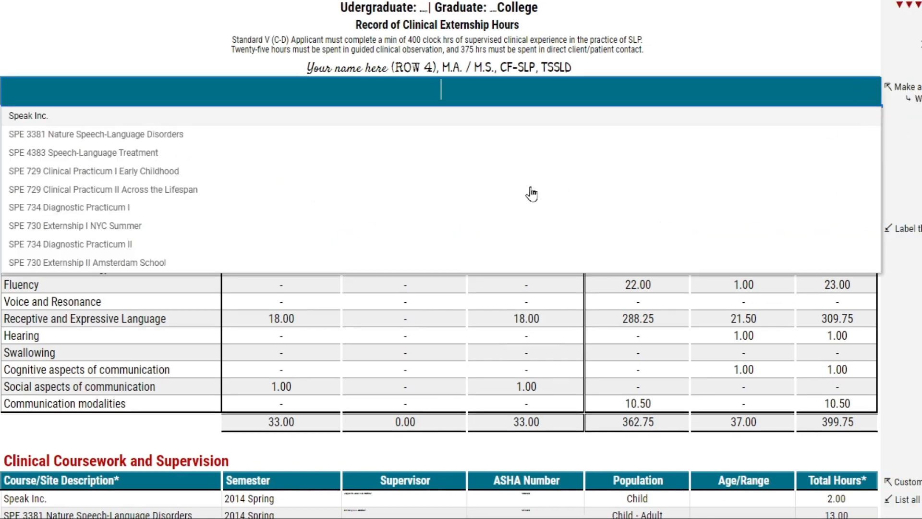
{"action": "left_click", "coordinate": [164, 234]}
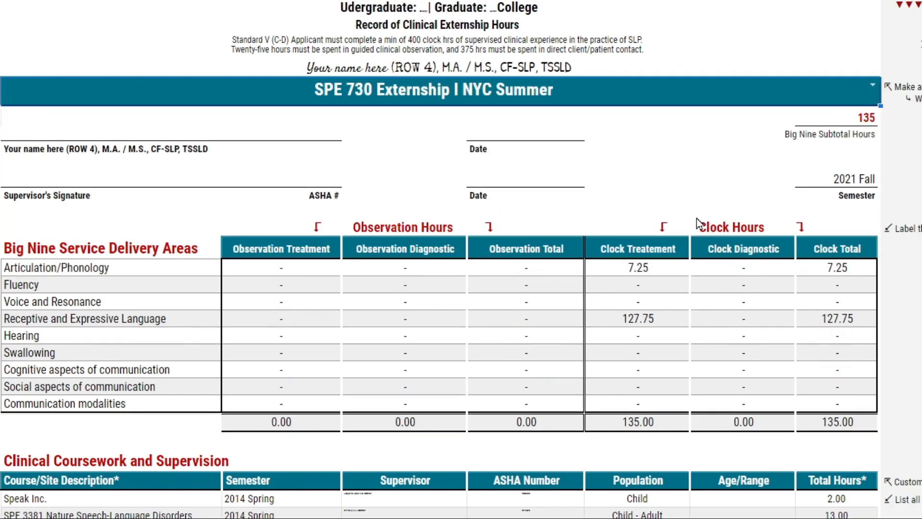
- Examine the signature block, the Big Nine subtotal and the SPE 730 Externship I NYC Summer row in the coursework table
{"action": "left_click_drag", "start_coordinate": [161, 163], "coordinate": [528, 178]}
{"action": "left_click_drag", "start_coordinate": [119, 507], "coordinate": [772, 518]}
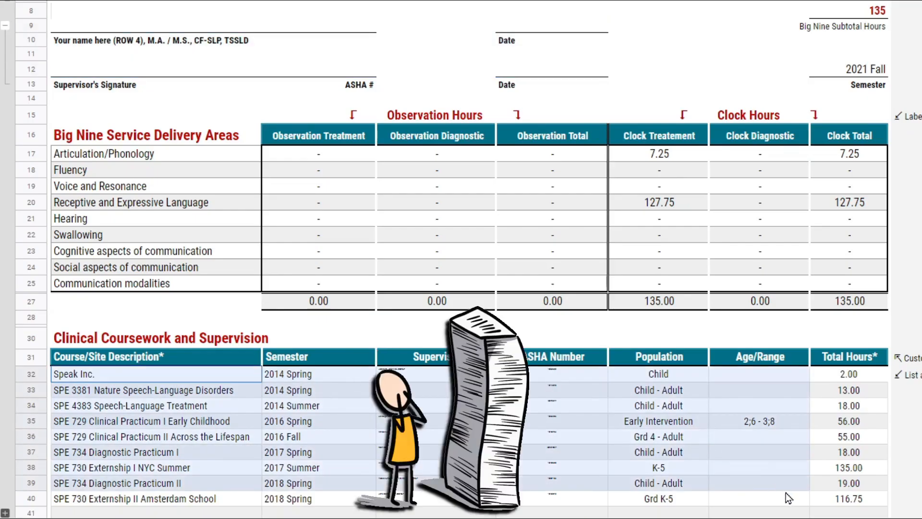
{"action": "left_click", "coordinate": [130, 455]}
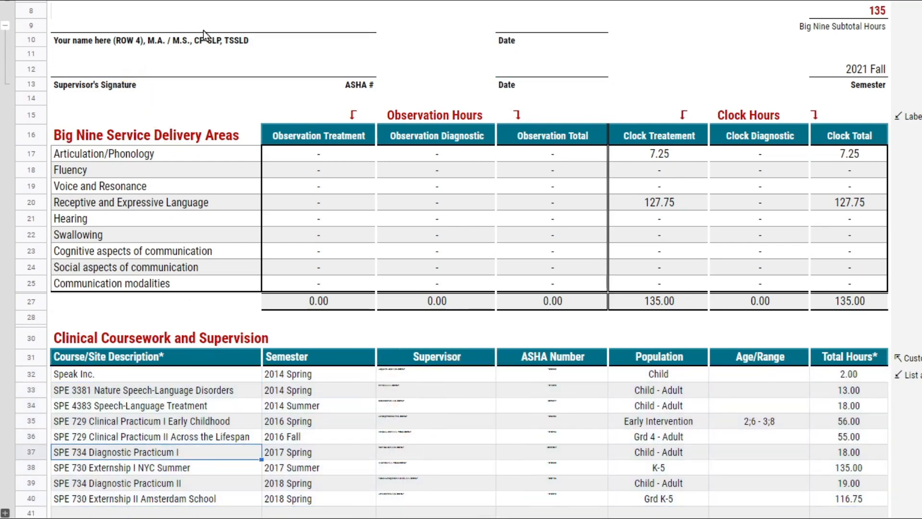
{"action": "left_click_drag", "start_coordinate": [203, 30], "coordinate": [442, 15]}
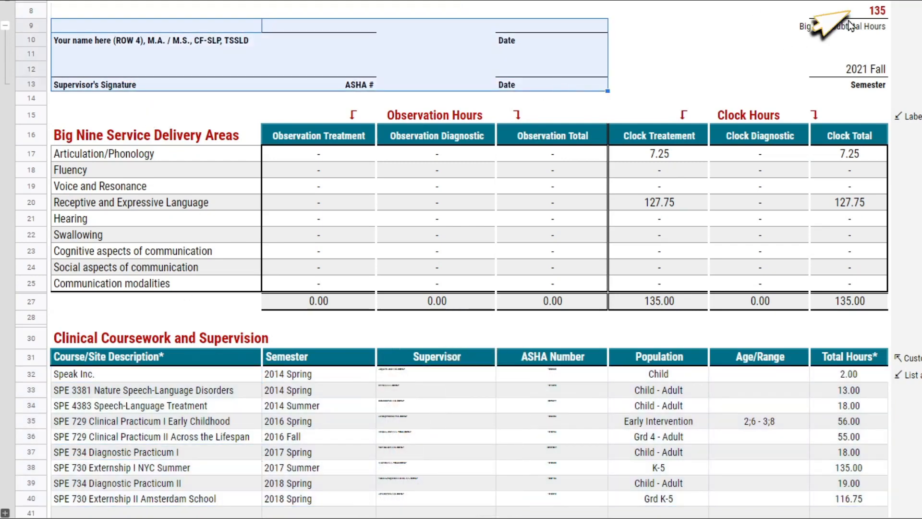
{"action": "left_click", "coordinate": [853, 12]}
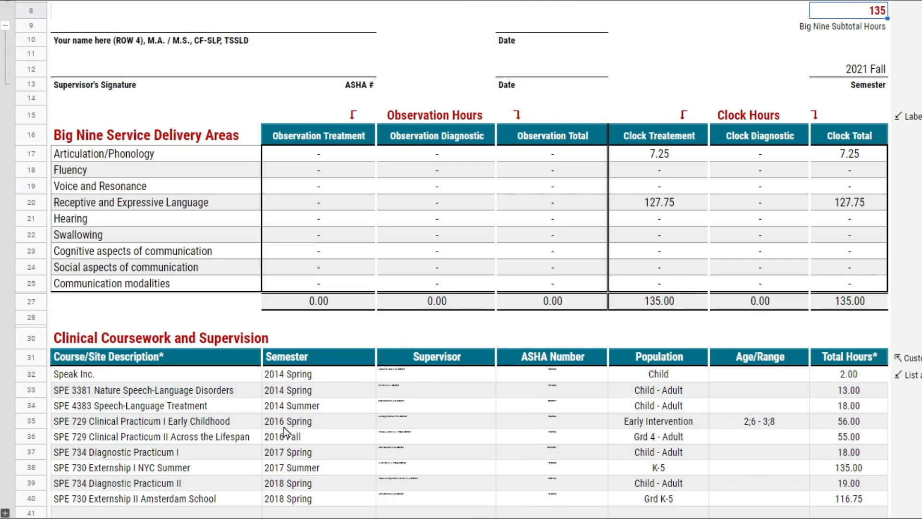
{"action": "left_click_drag", "start_coordinate": [205, 470], "coordinate": [870, 469]}
- Filter the daily log's Course/Site Description column to show only SPE 730 Externship I NYC Summer
{"action": "scroll", "coordinate": [870, 469], "scroll_direction": "down", "scroll_amount": 10}
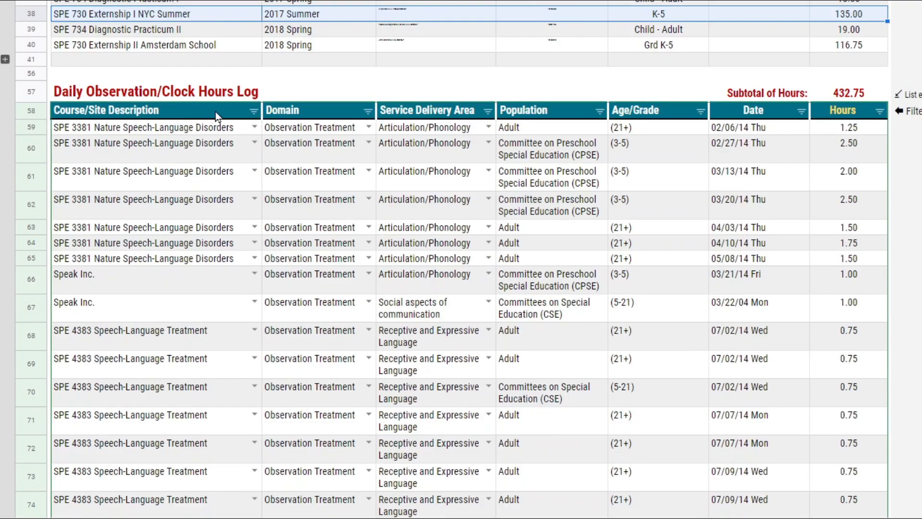
{"action": "left_click", "coordinate": [253, 111]}
{"action": "left_click", "coordinate": [121, 283]}
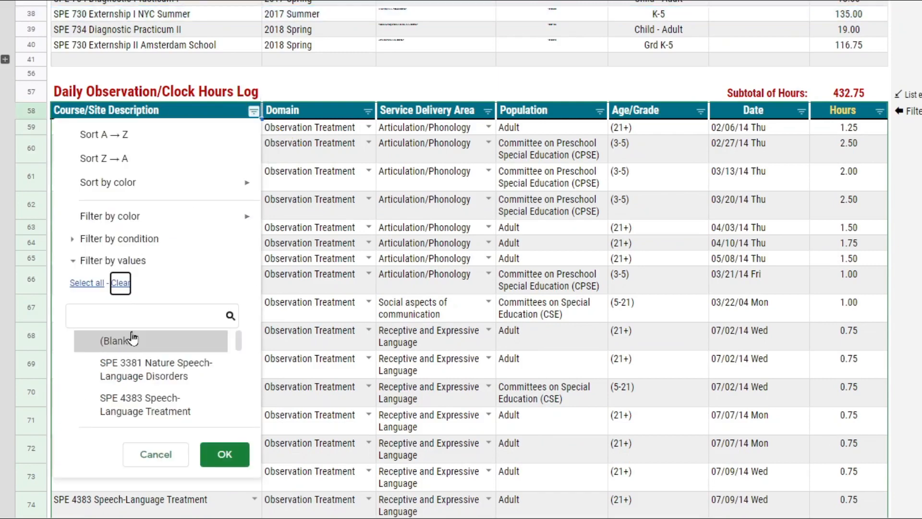
{"action": "scroll", "coordinate": [176, 375], "scroll_direction": "down", "scroll_amount": 5}
{"action": "left_click", "coordinate": [177, 370]}
{"action": "left_click", "coordinate": [225, 454]}
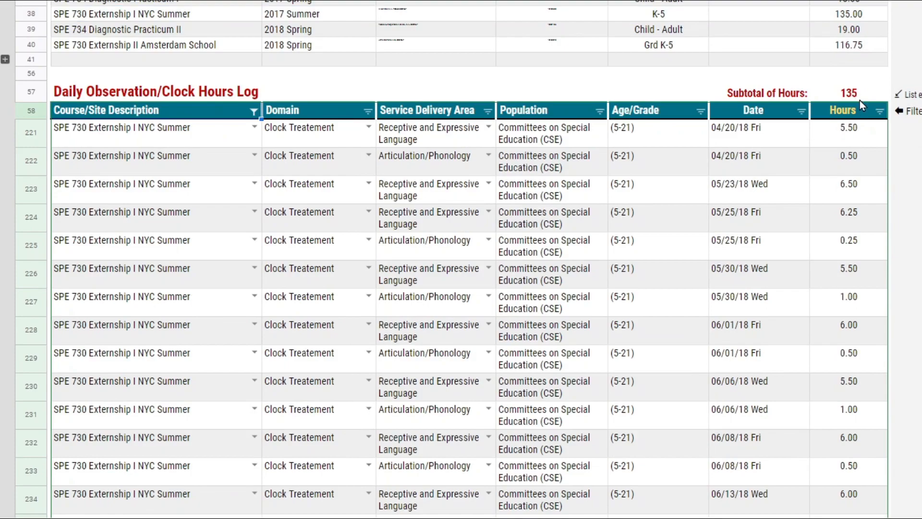
- Select the form from its title row through the last filtered log row (A1:I253) and set the selected cells to print in Portrait orientation
{"action": "scroll", "coordinate": [859, 85], "scroll_direction": "up", "scroll_amount": 10}
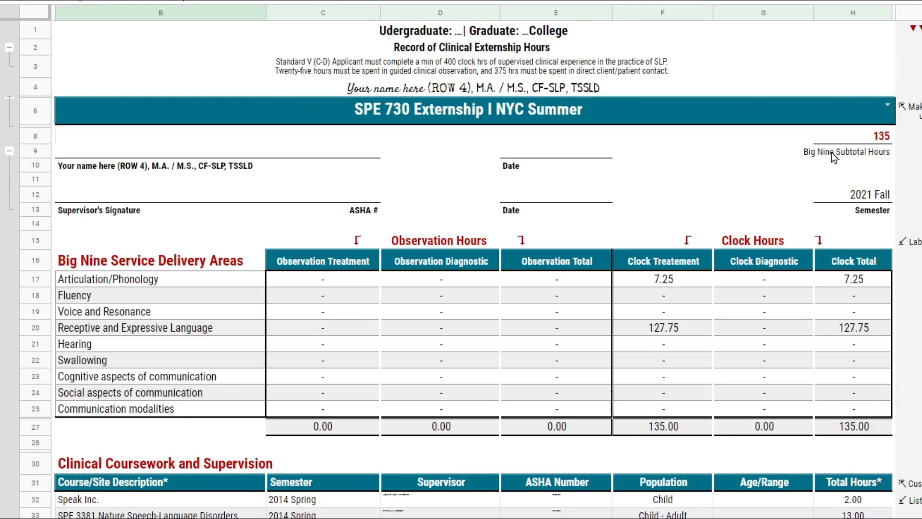
{"action": "scroll", "coordinate": [539, 31], "scroll_direction": "down", "scroll_amount": 20}
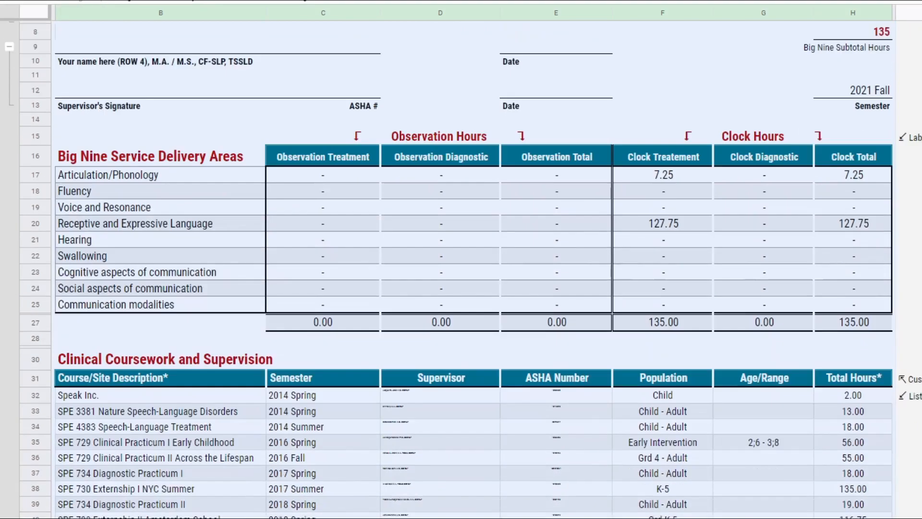
{"action": "scroll", "coordinate": [576, 462], "scroll_direction": "down", "scroll_amount": 10}
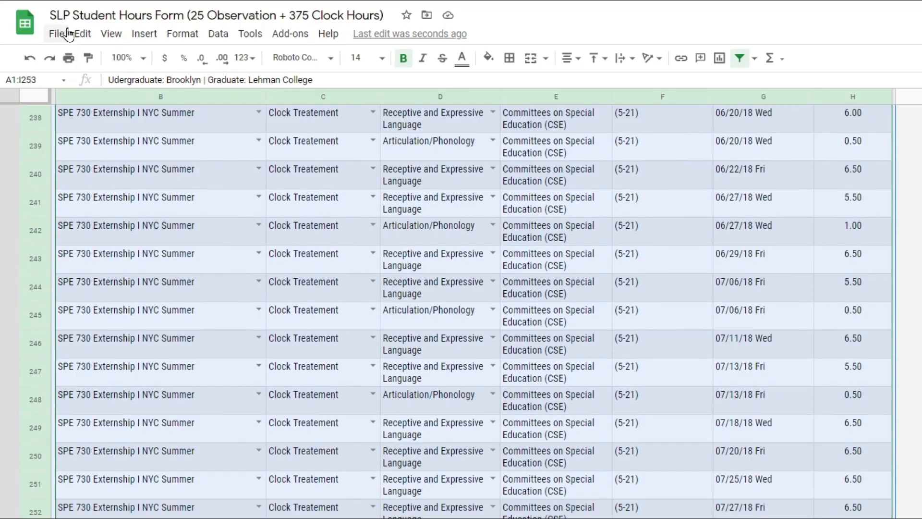
{"action": "left_click", "coordinate": [65, 33]}
{"action": "left_click", "coordinate": [72, 468]}
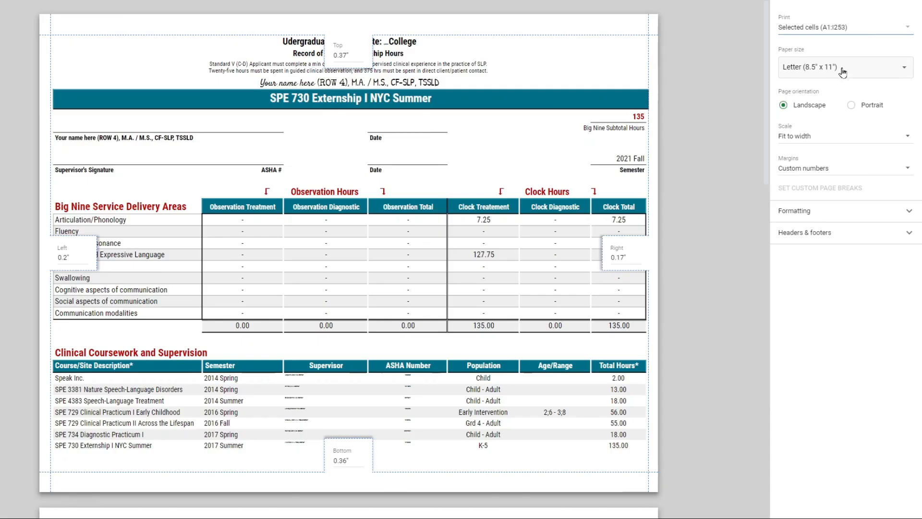
{"action": "left_click", "coordinate": [872, 105]}
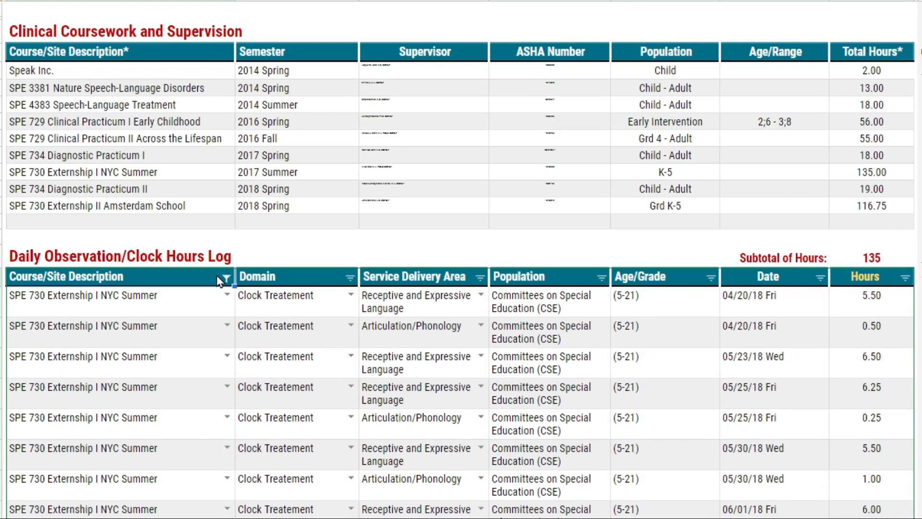
- Remove the Course/Site Description filter from the daily log and clear the course from the form's heading
{"action": "left_click", "coordinate": [226, 115]}
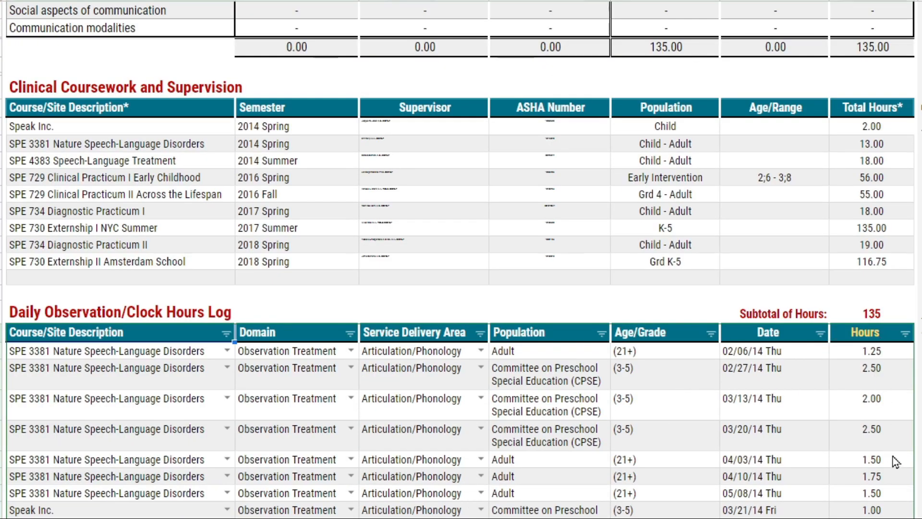
{"action": "scroll", "coordinate": [827, 427], "scroll_direction": "up", "scroll_amount": 10}
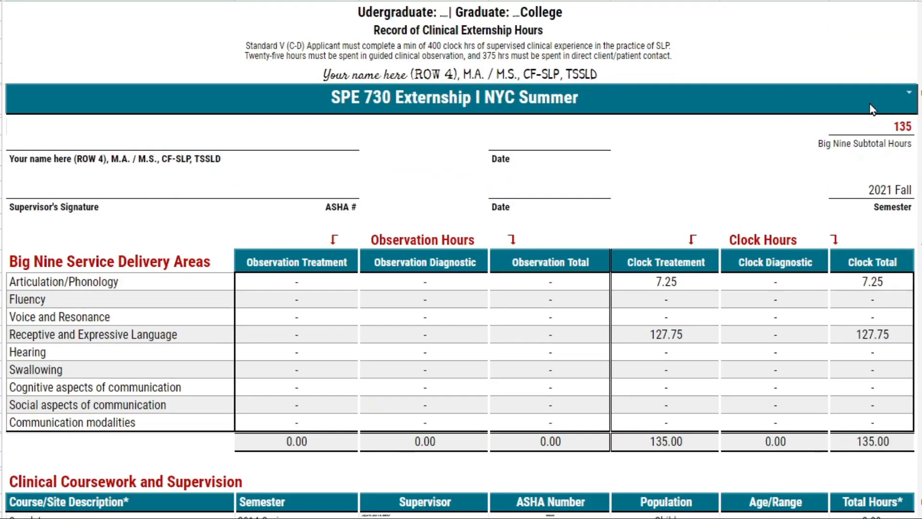
{"action": "left_click", "coordinate": [867, 102]}
{"action": "key", "text": "Delete"}
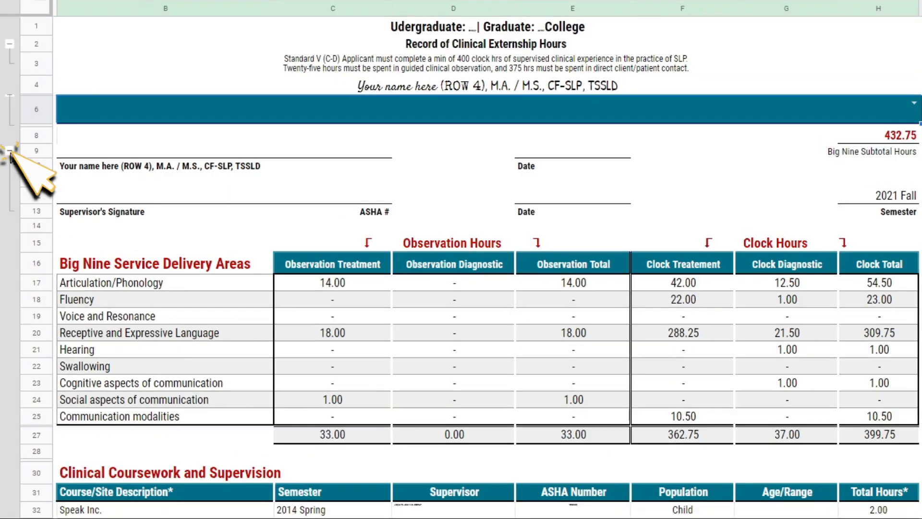
- Collapse the row groups holding the signature block (rows 10–13) and the course heading (row 6)
{"action": "left_click", "coordinate": [9, 151]}
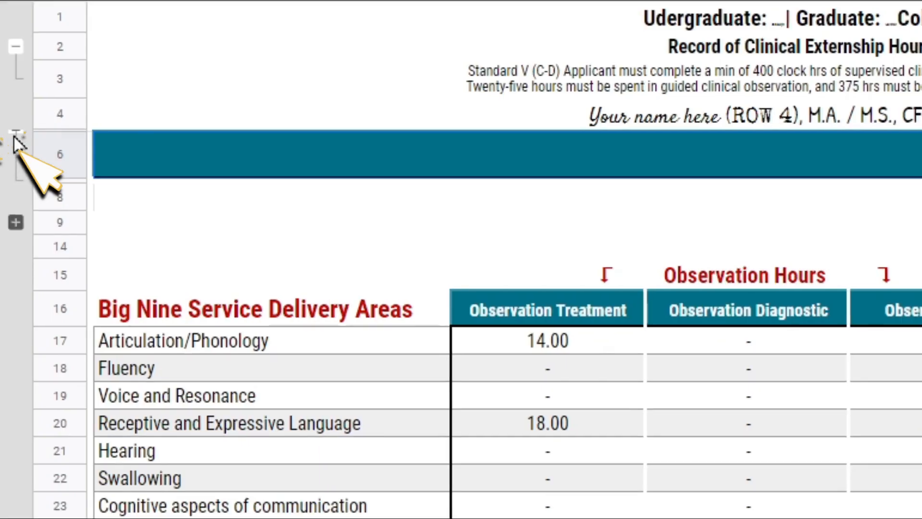
{"action": "left_click", "coordinate": [9, 97]}
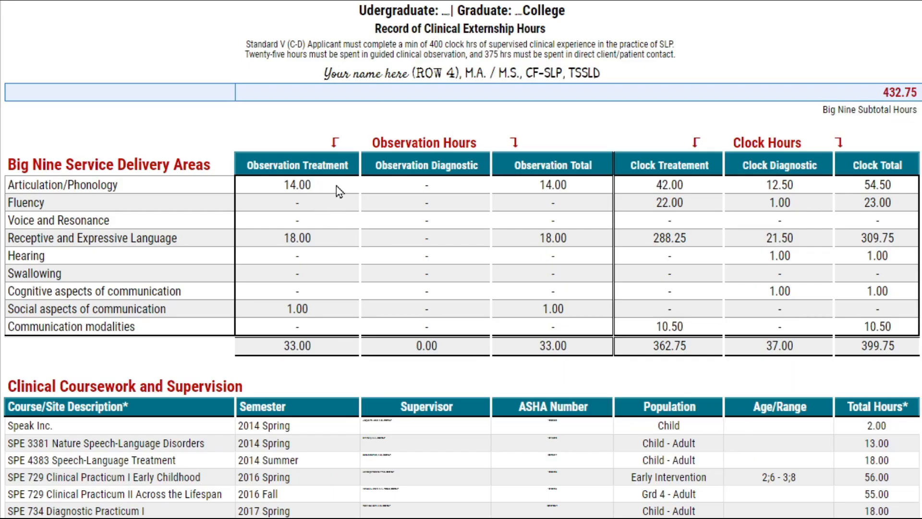
{"action": "left_click", "coordinate": [336, 186]}
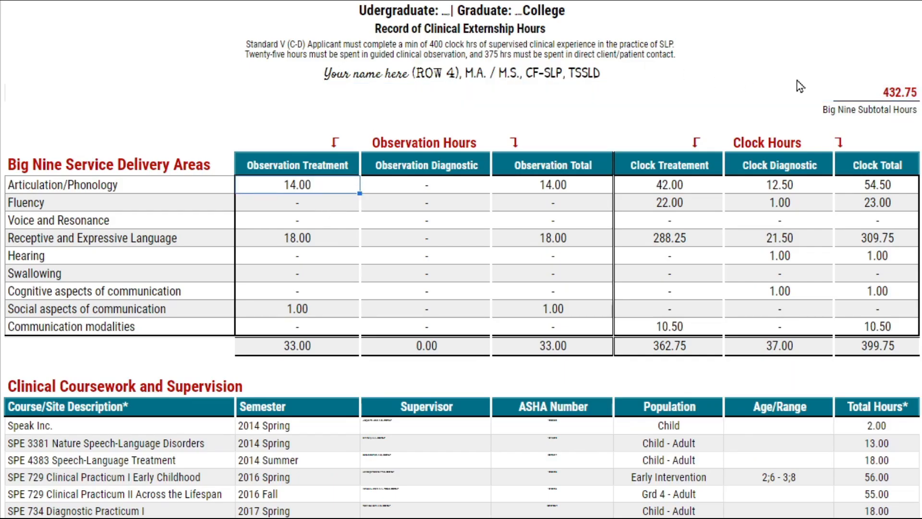
- Examine the Big Nine subtotal, the observation and clock hours blocks, and the list of service delivery areas
{"action": "left_click", "coordinate": [889, 94]}
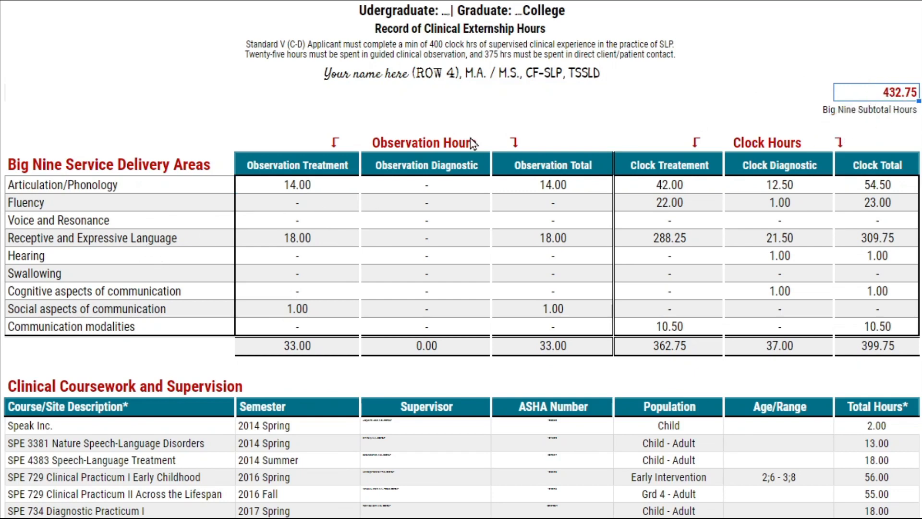
{"action": "mouse_move", "coordinate": [466, 146]}
{"action": "left_mouse_down"}
{"action": "mouse_move", "coordinate": [578, 143]}
{"action": "mouse_move", "coordinate": [718, 179]}
{"action": "mouse_move", "coordinate": [719, 357]}
{"action": "left_mouse_up"}
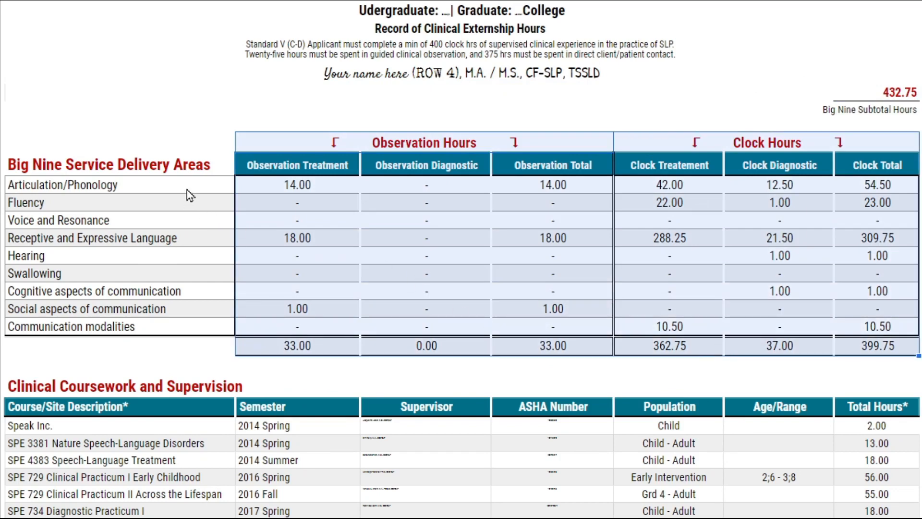
{"action": "left_click_drag", "start_coordinate": [187, 189], "coordinate": [175, 333]}
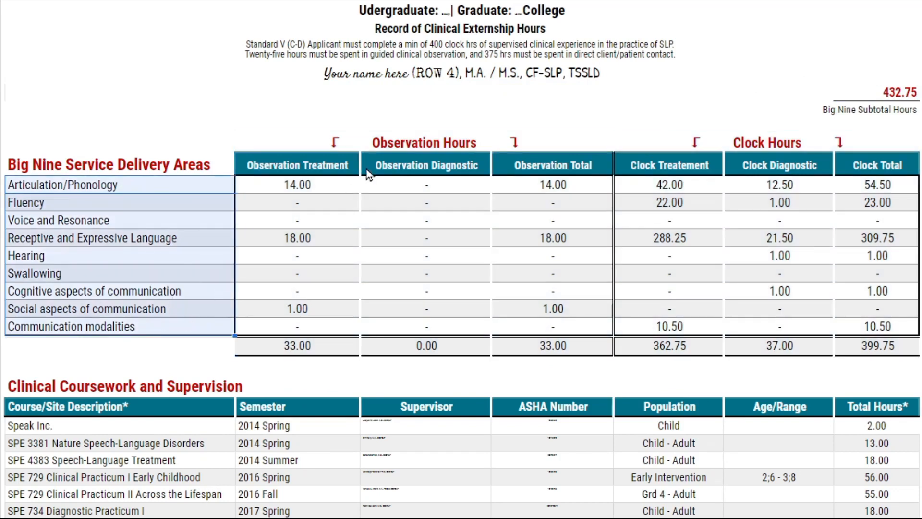
- Examine the Observation Hours and Clock Hours column groups across the Big Nine service delivery areas
{"action": "left_click", "coordinate": [397, 149]}
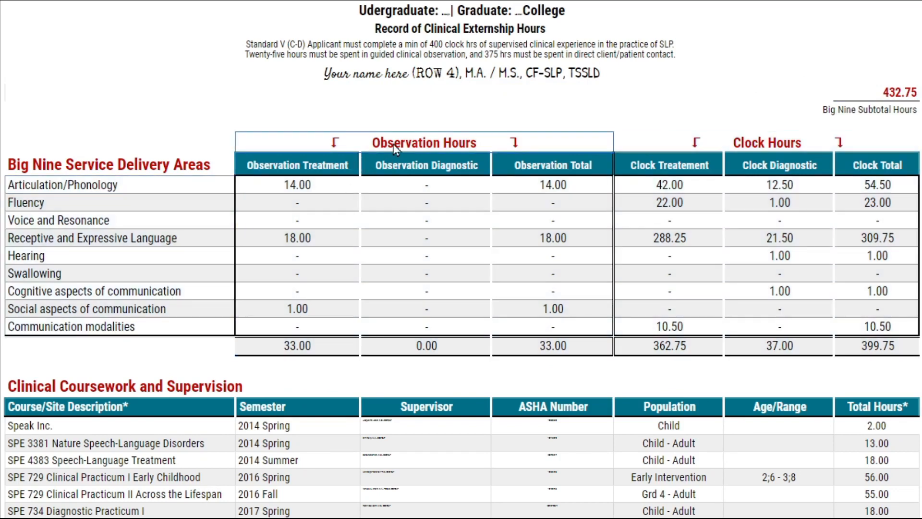
{"action": "left_click", "coordinate": [626, 145]}
{"action": "left_click_drag", "start_coordinate": [411, 143], "coordinate": [412, 335]}
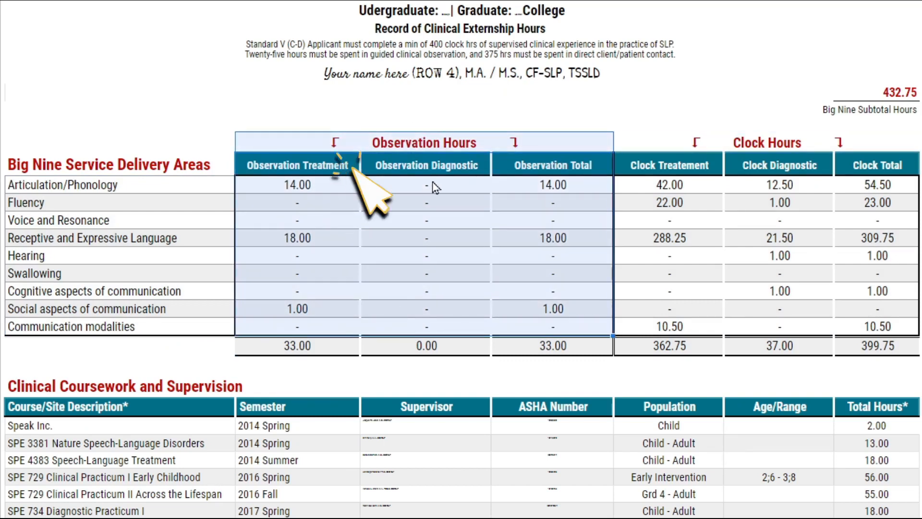
{"action": "left_click_drag", "start_coordinate": [687, 144], "coordinate": [673, 331]}
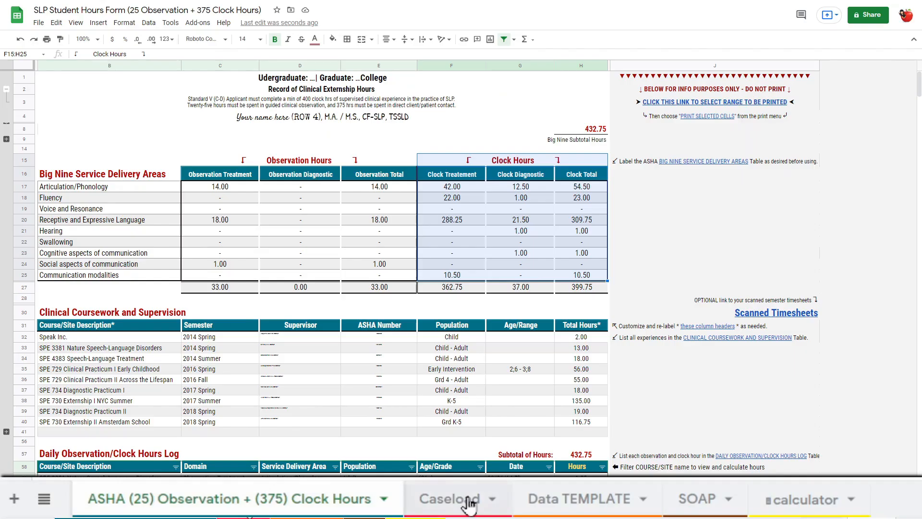
- Open the Caseload sheet and review its Current/Expired, Mandate and Goal 1–5 columns
{"action": "left_click", "coordinate": [444, 505]}
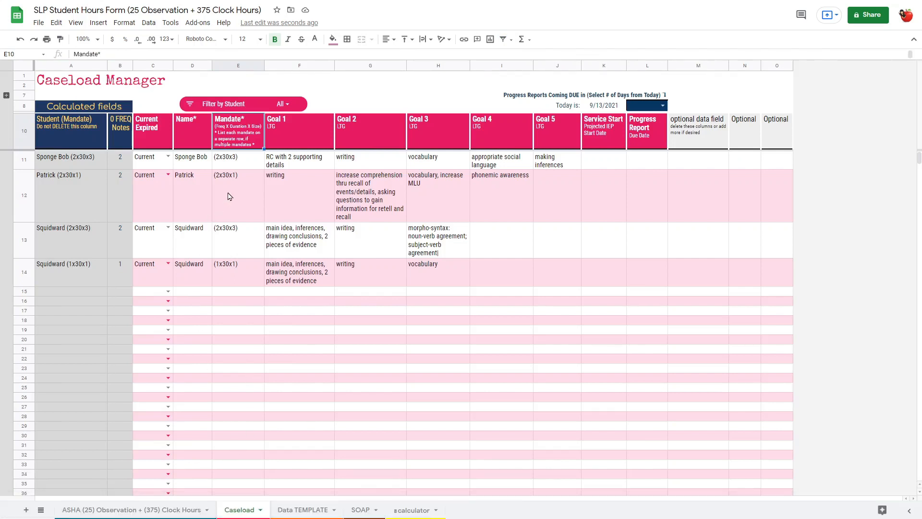
{"action": "left_click", "coordinate": [157, 166]}
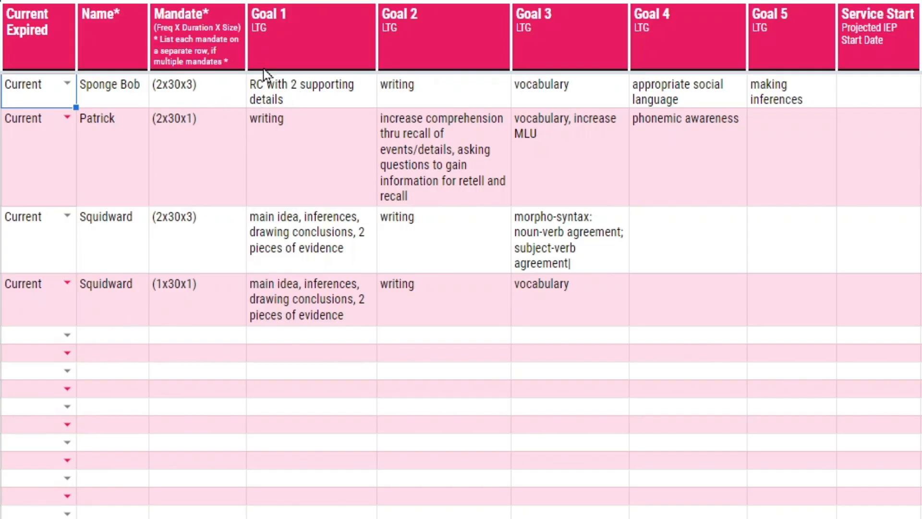
{"action": "left_click_drag", "start_coordinate": [308, 57], "coordinate": [673, 39]}
{"action": "left_click_drag", "start_coordinate": [767, 46], "coordinate": [795, 377]}
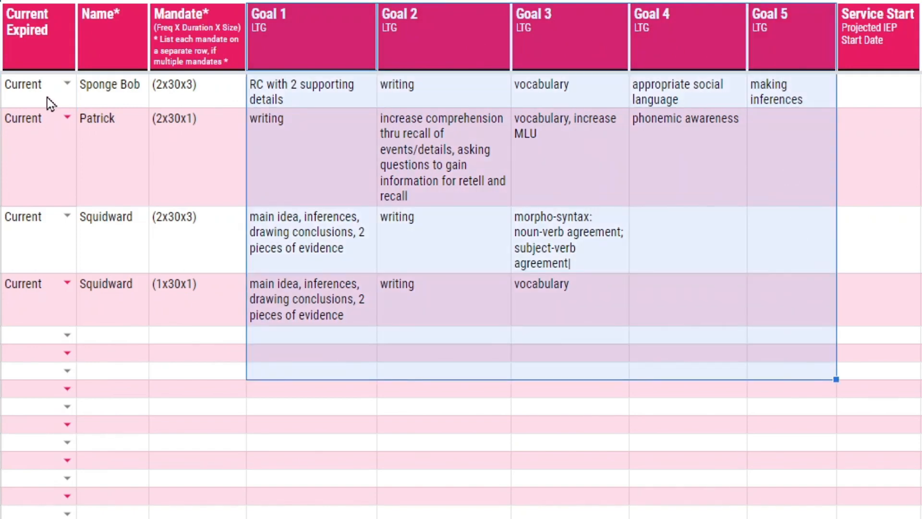
{"action": "left_click", "coordinate": [202, 158]}
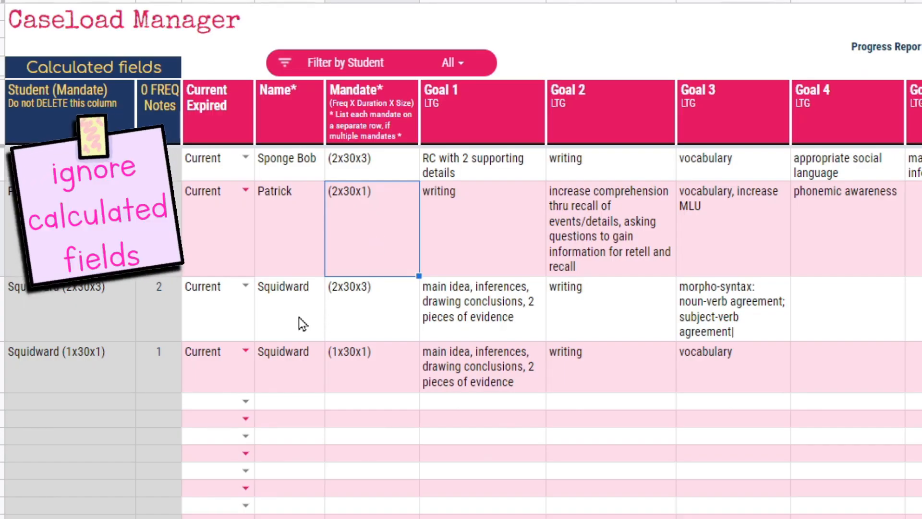
- Examine the name and mandate cells of Squidward's two separate mandate rows on the Caseload sheet
{"action": "left_click_drag", "start_coordinate": [298, 317], "coordinate": [369, 390]}
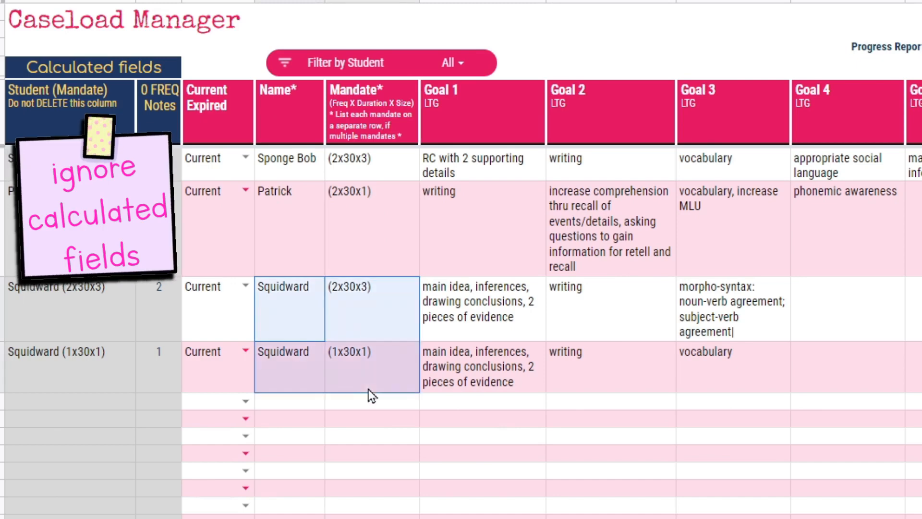
{"action": "left_click", "coordinate": [336, 309]}
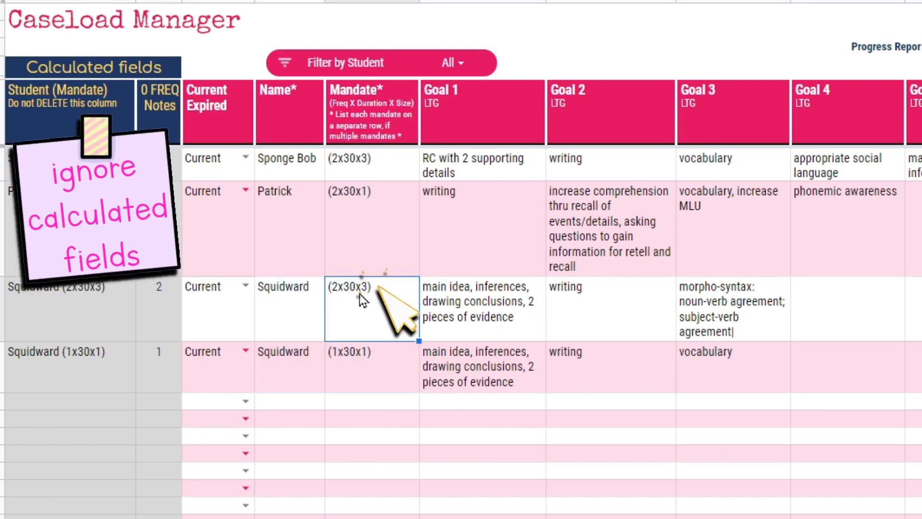
{"action": "left_click", "coordinate": [354, 371]}
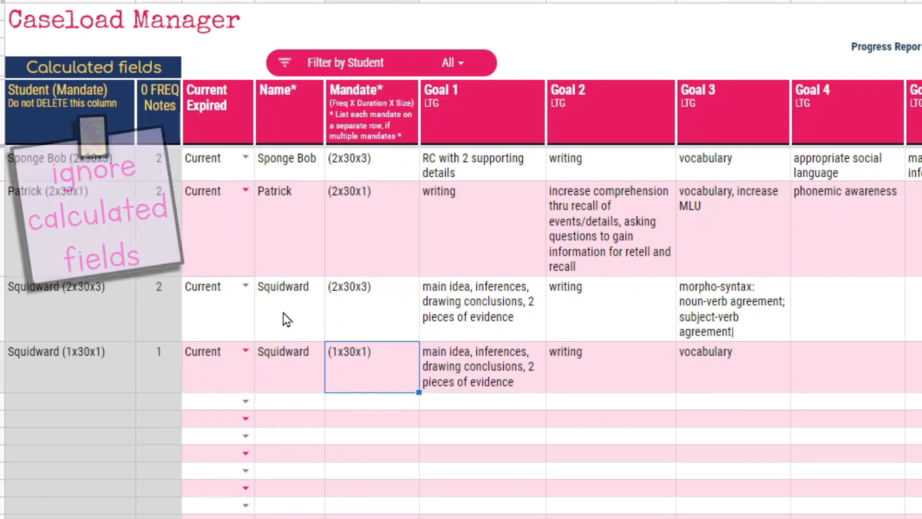
{"action": "left_click_drag", "start_coordinate": [287, 320], "coordinate": [417, 306]}
{"action": "left_click_drag", "start_coordinate": [410, 364], "coordinate": [411, 375]}
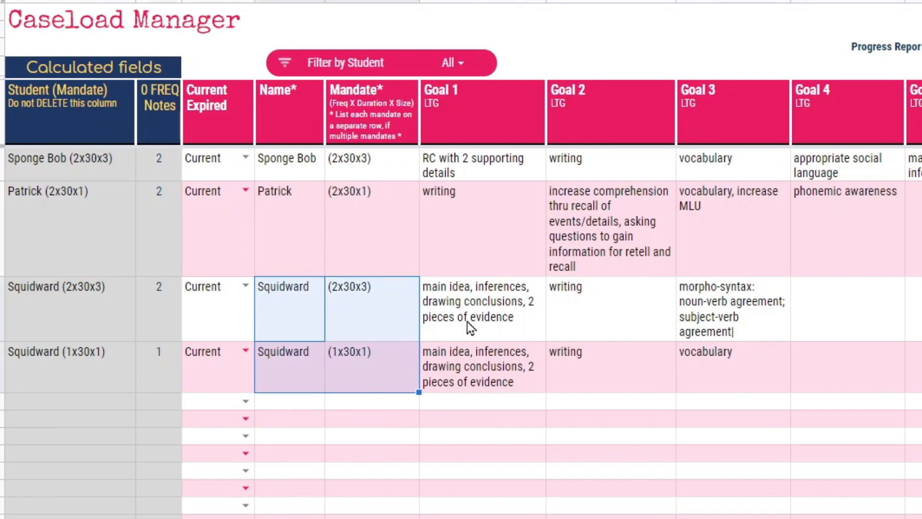
- Copy Goals 1–3 from the Squidward (2x30x3) row into the Squidward (1x30x1) row
{"action": "left_click_drag", "start_coordinate": [471, 328], "coordinate": [726, 327]}
{"action": "key", "text": "ctrl+c"}
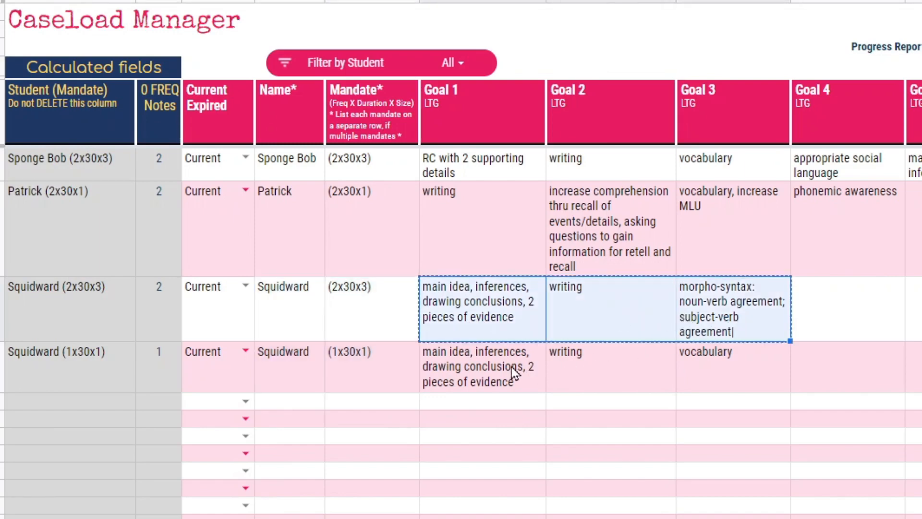
{"action": "left_click", "coordinate": [512, 367]}
{"action": "key", "text": "ctrl+v"}
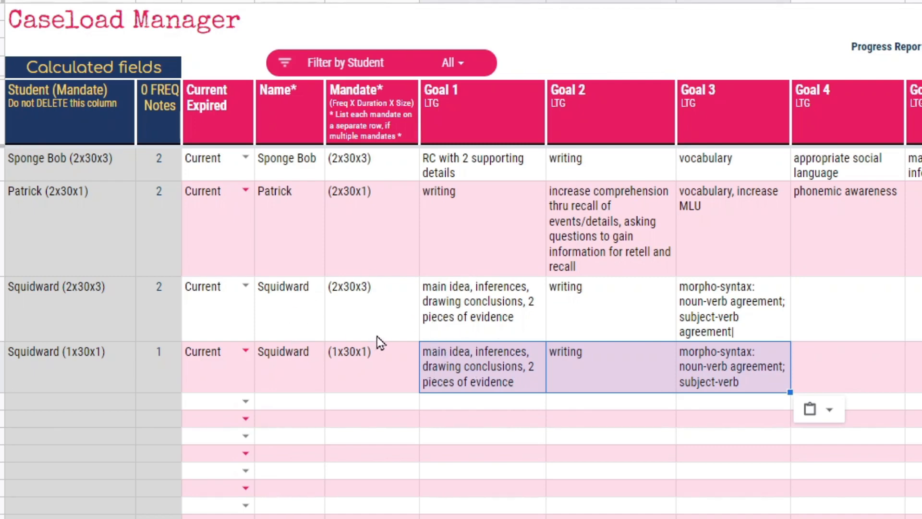
{"action": "left_click_drag", "start_coordinate": [463, 318], "coordinate": [733, 333]}
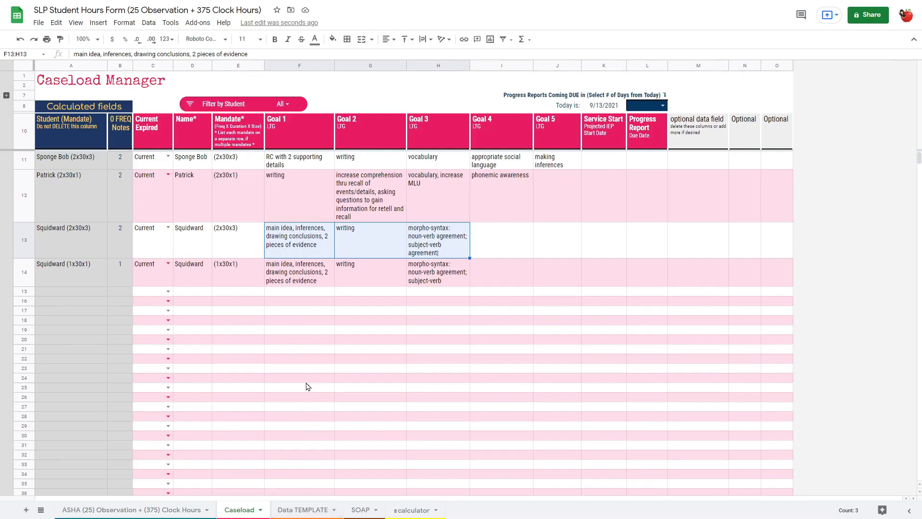
{"action": "left_click", "coordinate": [234, 233]}
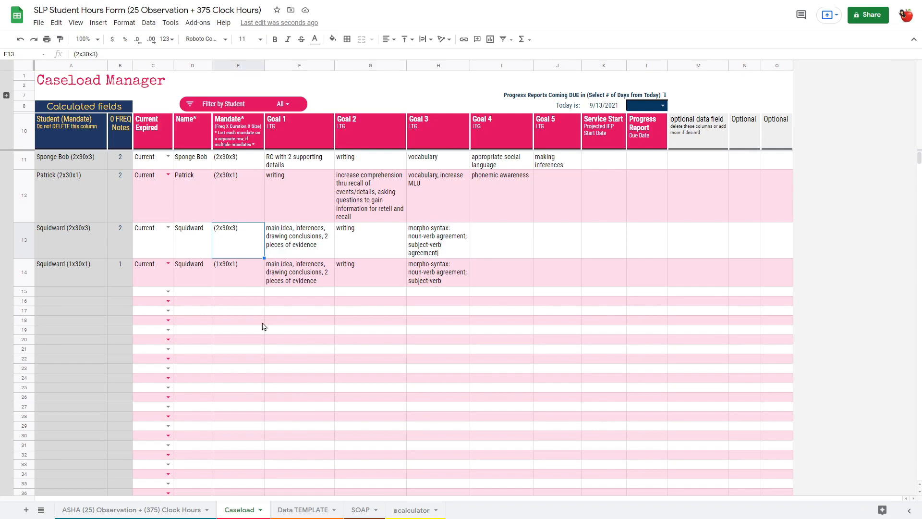
- Look over the session block on the Data TEMPLATE sheet and the form layout on the SOAP sheet
{"action": "left_click", "coordinate": [298, 508]}
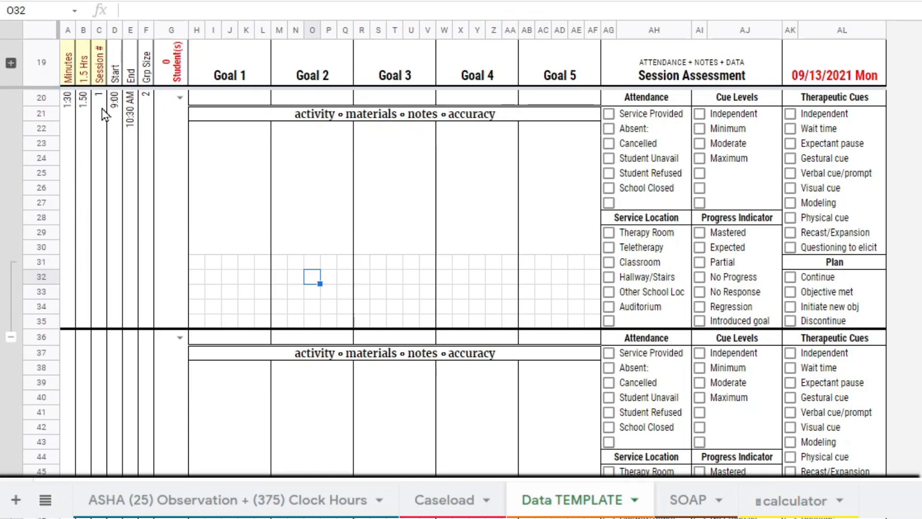
{"action": "left_click", "coordinate": [57, 126]}
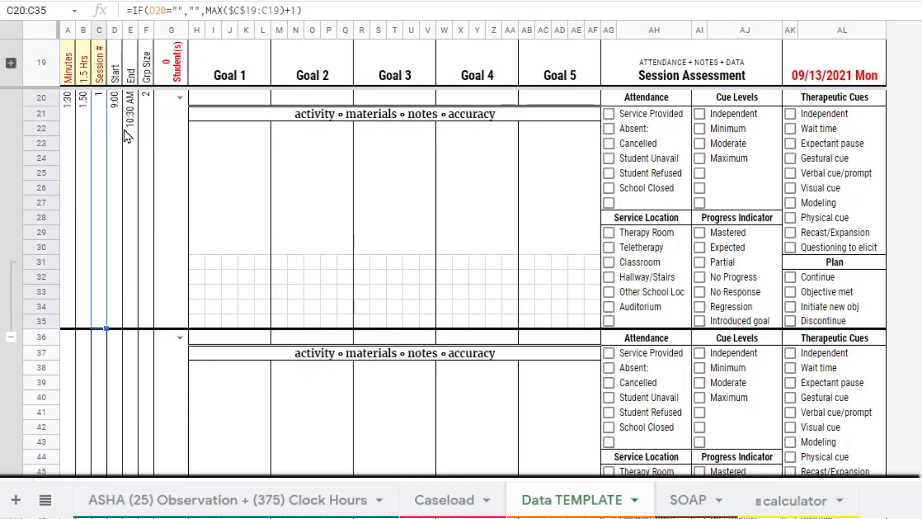
{"action": "left_click", "coordinate": [692, 507]}
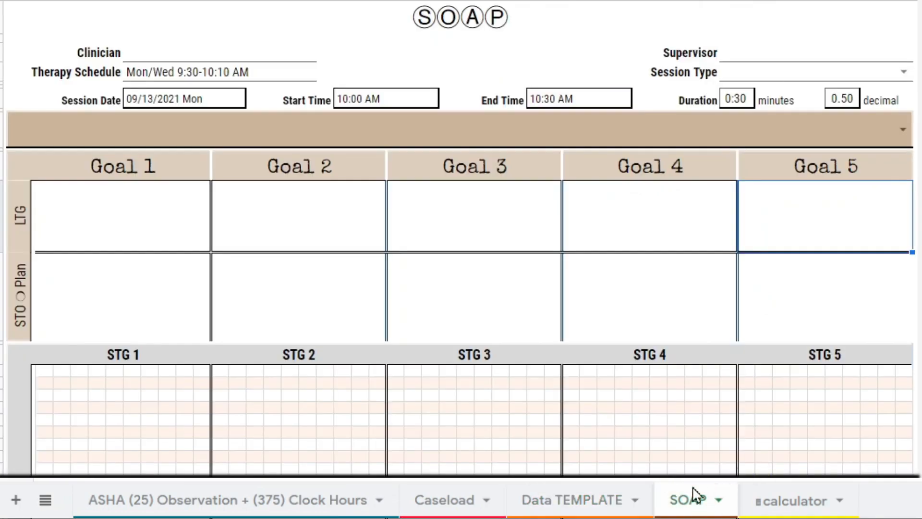
{"action": "scroll", "coordinate": [584, 432], "scroll_direction": "down", "scroll_amount": 7}
{"action": "scroll", "coordinate": [583, 439], "scroll_direction": "up", "scroll_amount": 7}
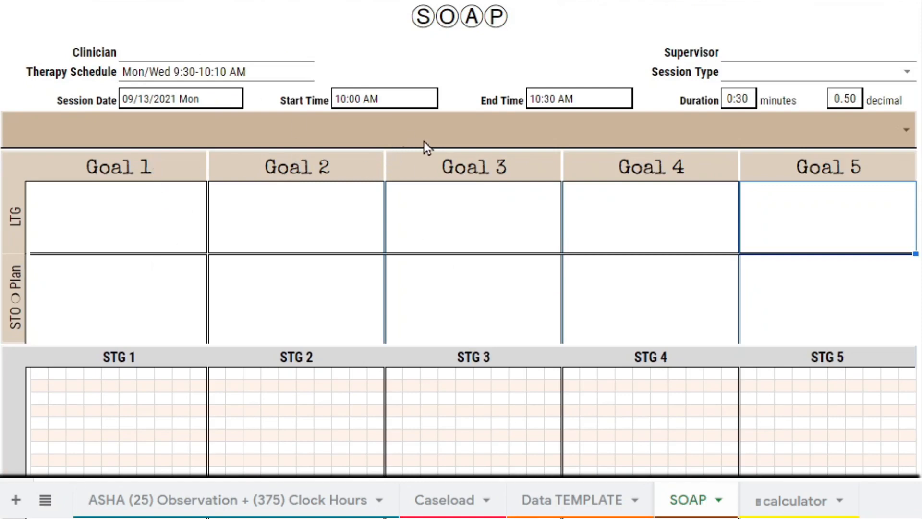
- Load Patrick (2x30x1) into the SOAP form's student field and switch the student to Squidward (2x30x3)
{"action": "left_click", "coordinate": [437, 137]}
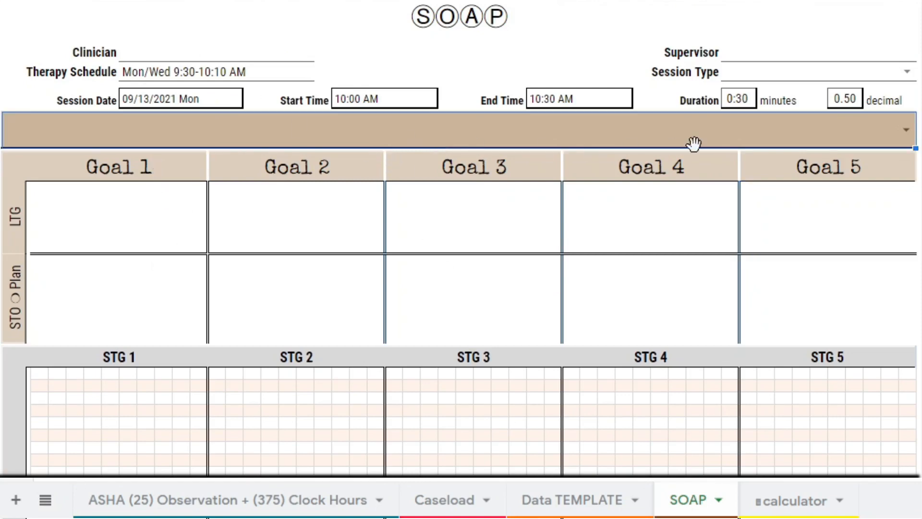
{"action": "left_click", "coordinate": [907, 130]}
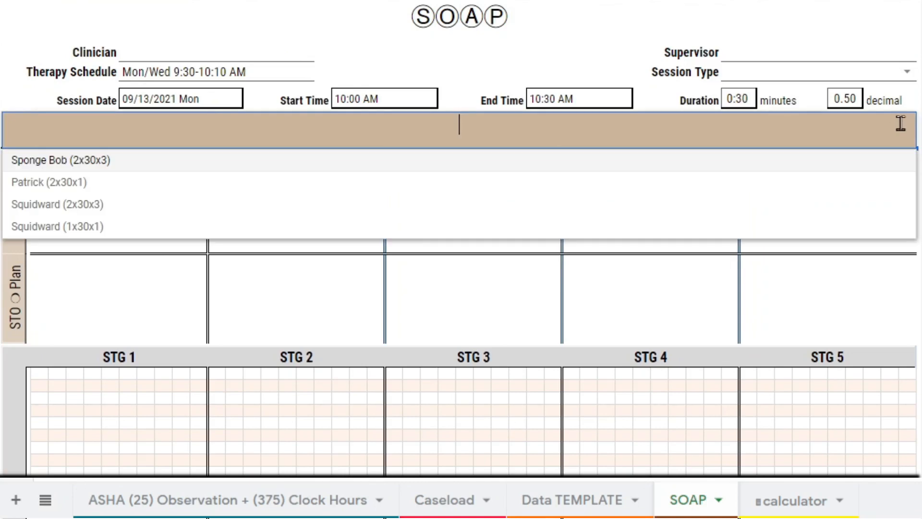
{"action": "left_click", "coordinate": [44, 183]}
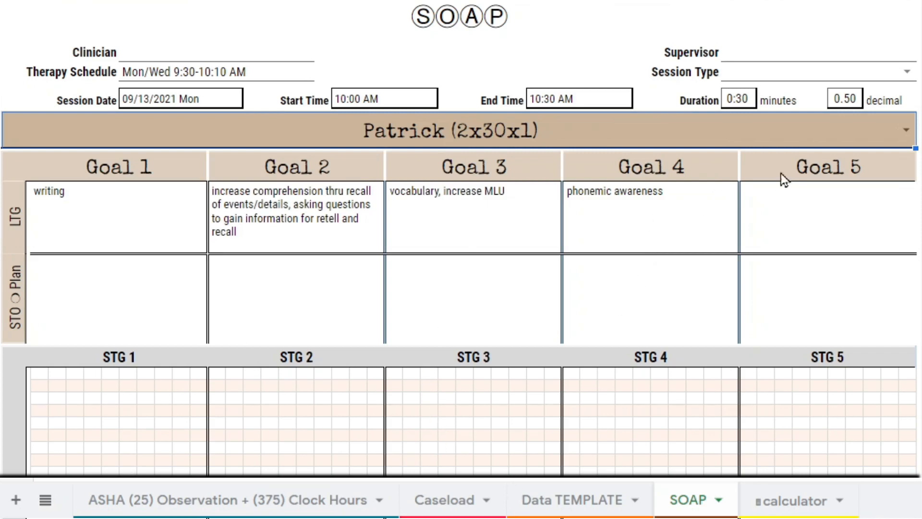
{"action": "left_click", "coordinate": [906, 129]}
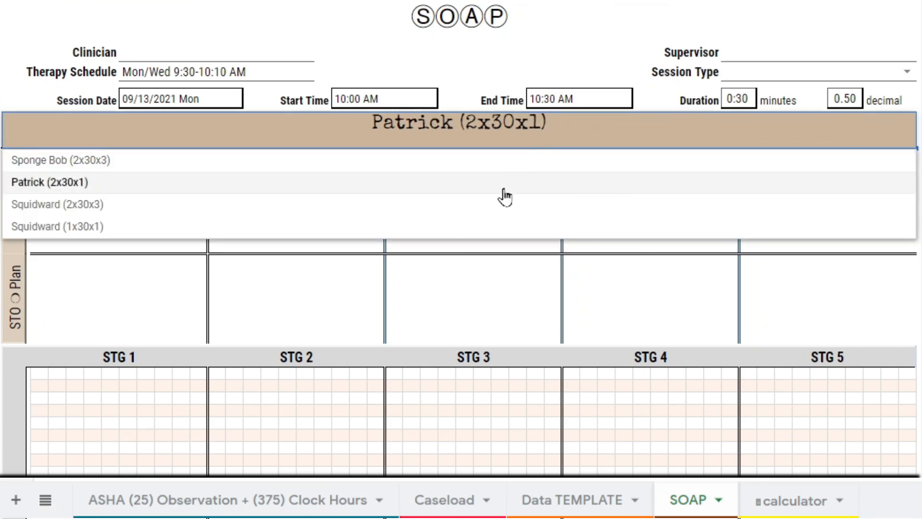
{"action": "left_click", "coordinate": [491, 206]}
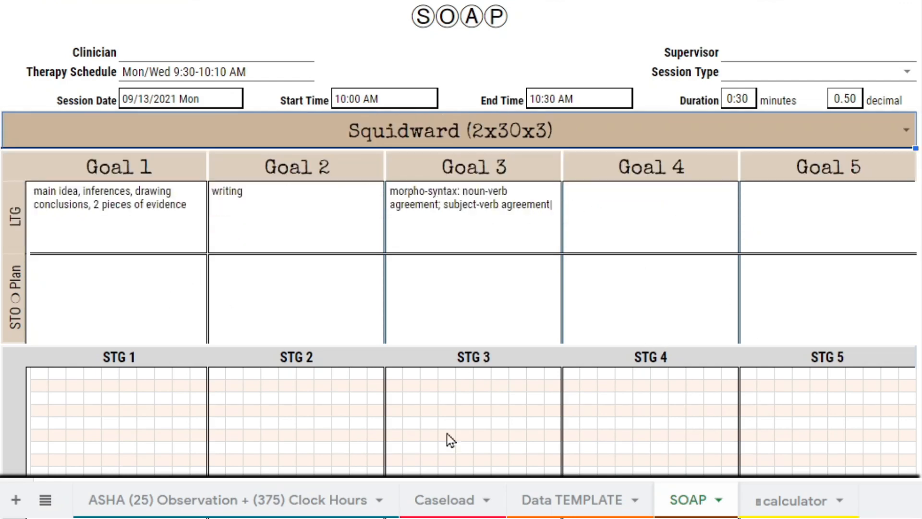
- Examine the SOAP form's STO/Plan row and its clinician, schedule, start time, end time and duration fields
{"action": "left_click_drag", "start_coordinate": [154, 306], "coordinate": [811, 303]}
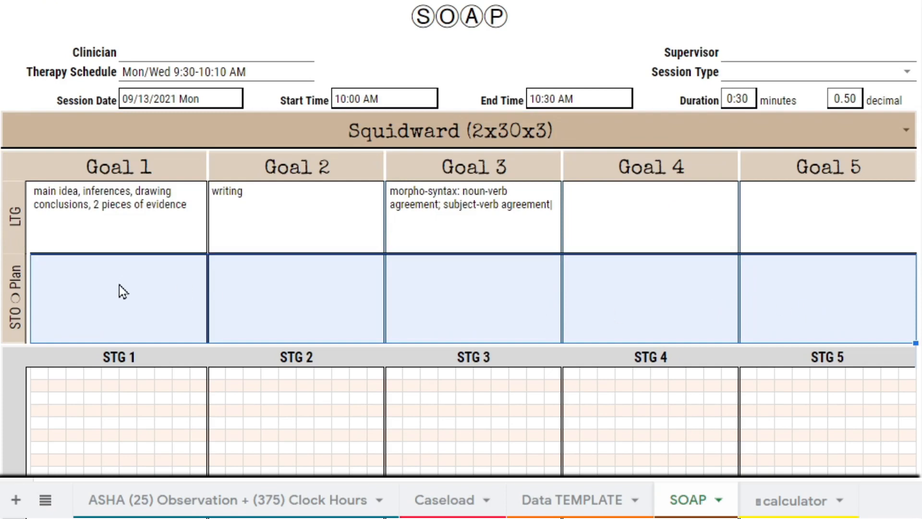
{"action": "left_click_drag", "start_coordinate": [119, 285], "coordinate": [574, 291]}
{"action": "left_click_drag", "start_coordinate": [753, 308], "coordinate": [773, 306]}
{"action": "left_click_drag", "start_coordinate": [199, 64], "coordinate": [598, 99]}
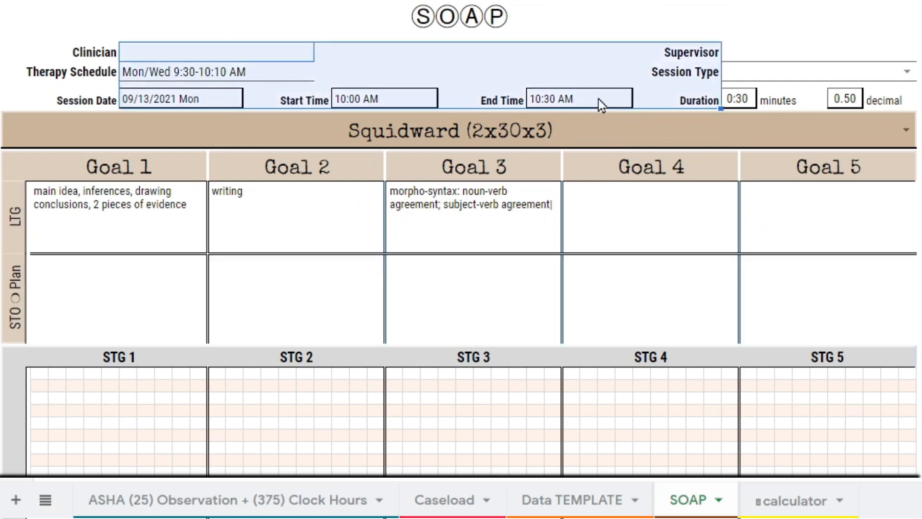
{"action": "left_click", "coordinate": [604, 98]}
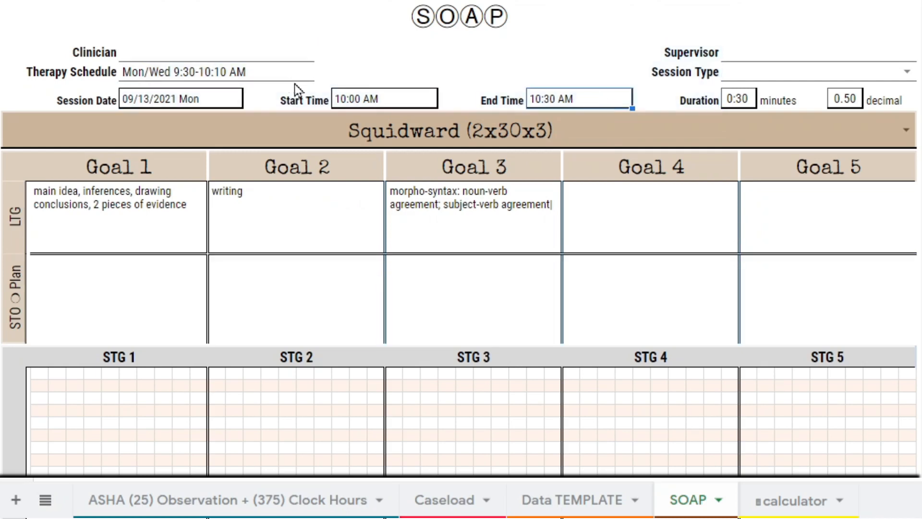
{"action": "left_click", "coordinate": [371, 102]}
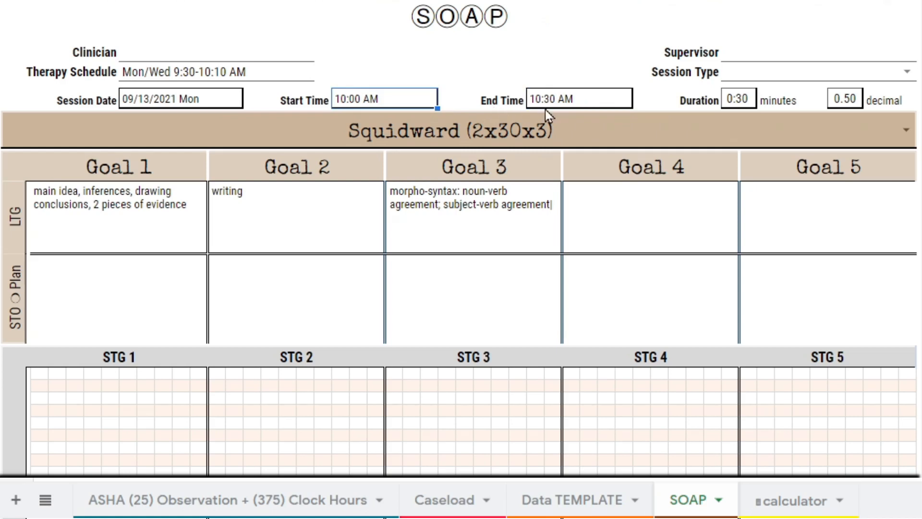
{"action": "left_click", "coordinate": [744, 102]}
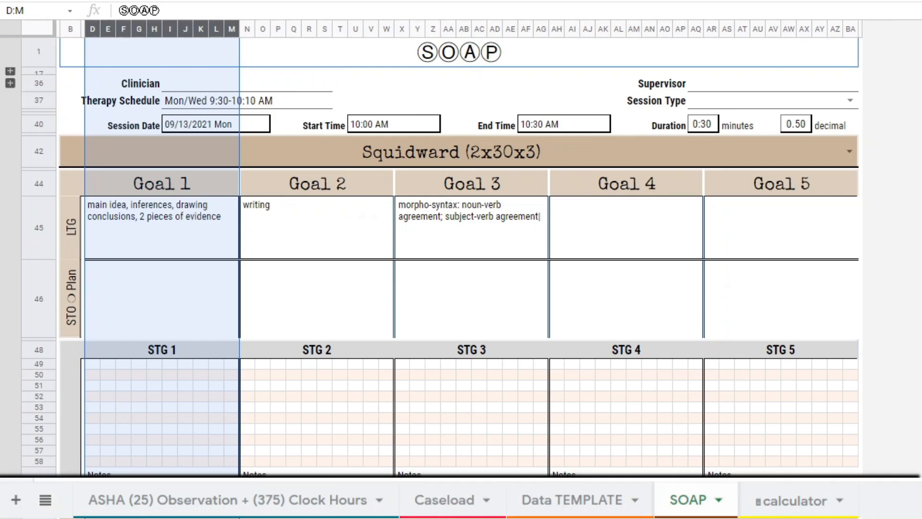
- Review the Goal 1 LTG, STO/Plan and STG 1 data grid, plus the Subjective and Objective sections of the SOAP form
{"action": "left_click", "coordinate": [157, 248]}
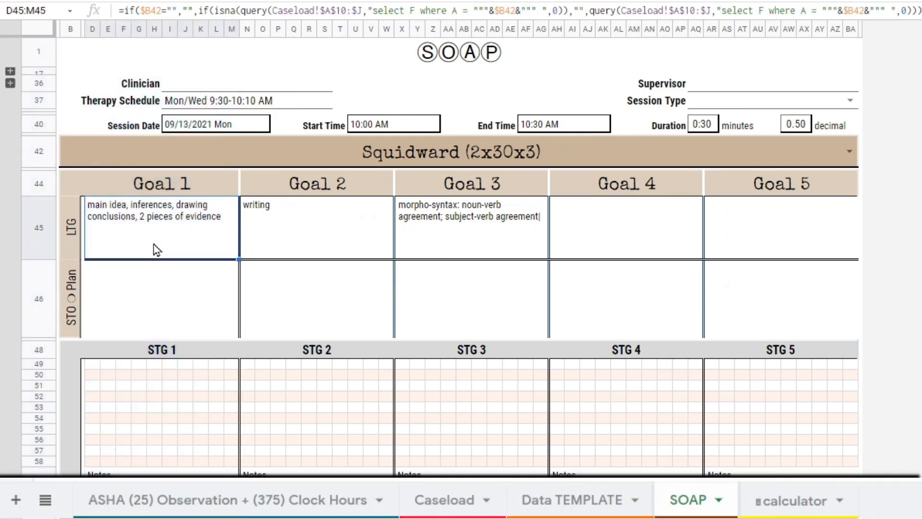
{"action": "left_click", "coordinate": [149, 319]}
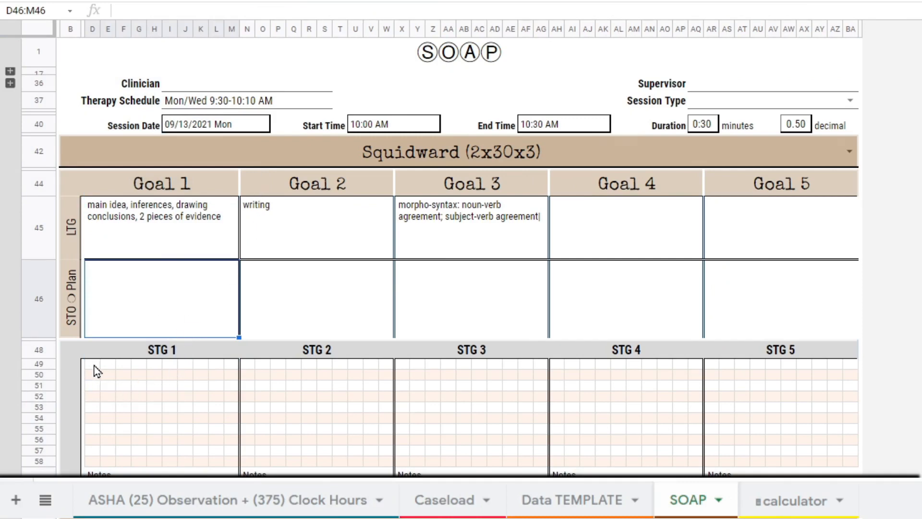
{"action": "left_click_drag", "start_coordinate": [96, 369], "coordinate": [228, 471]}
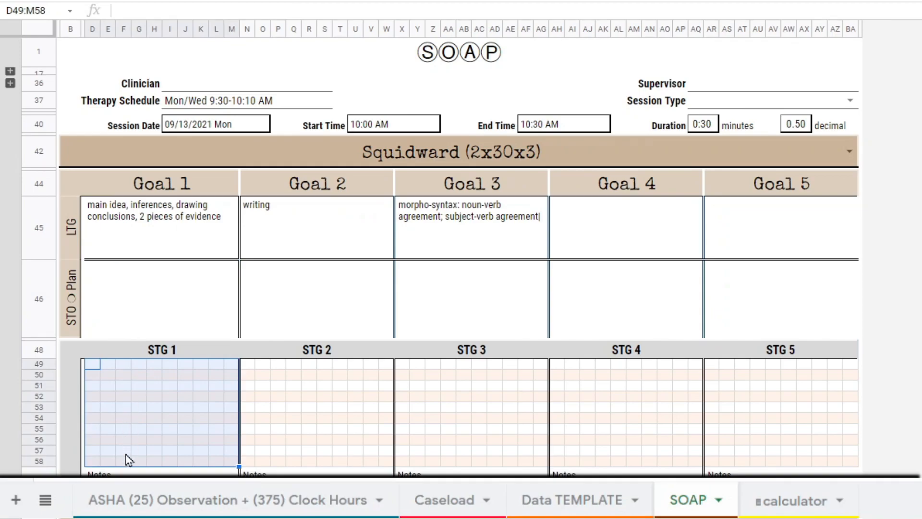
{"action": "scroll", "coordinate": [125, 454], "scroll_direction": "down", "scroll_amount": 1}
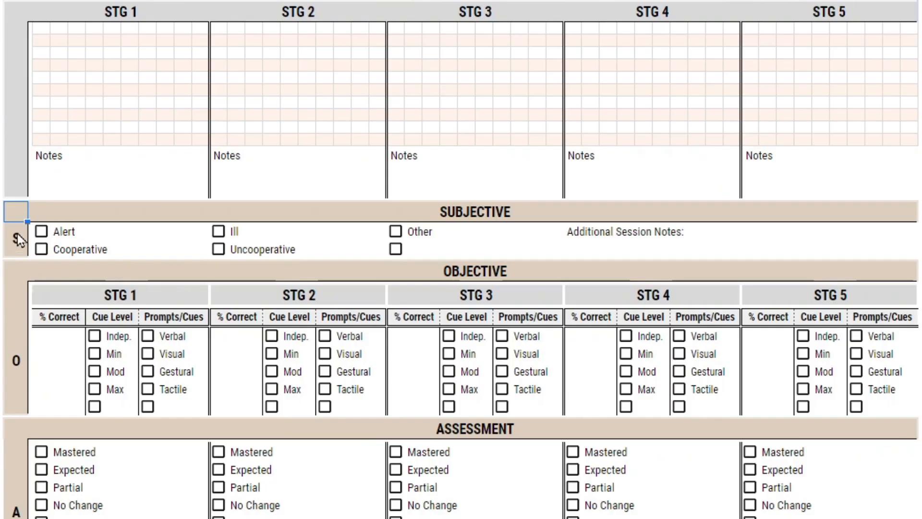
{"action": "left_click", "coordinate": [18, 246]}
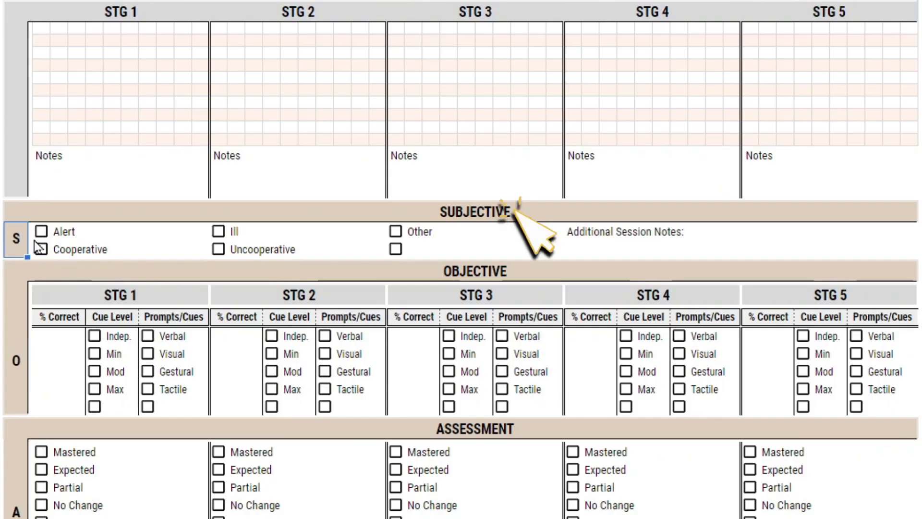
{"action": "left_click", "coordinate": [311, 207]}
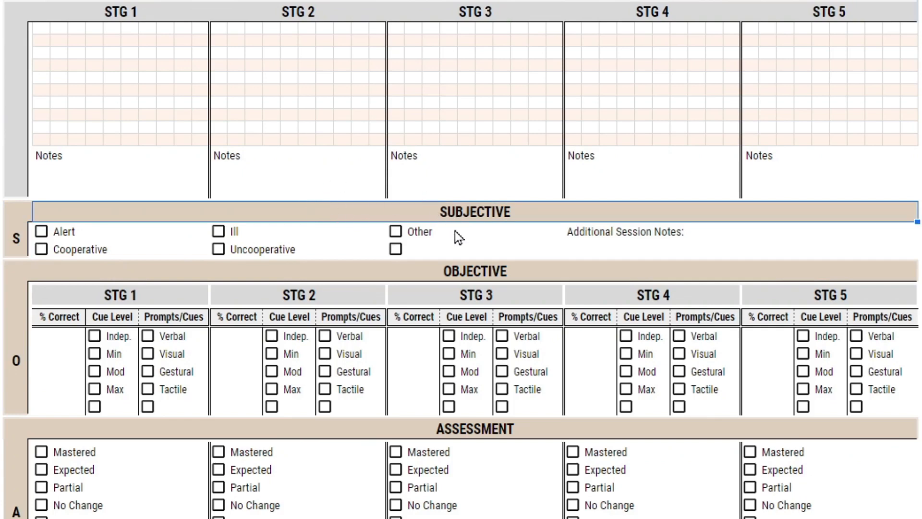
{"action": "left_click", "coordinate": [477, 274]}
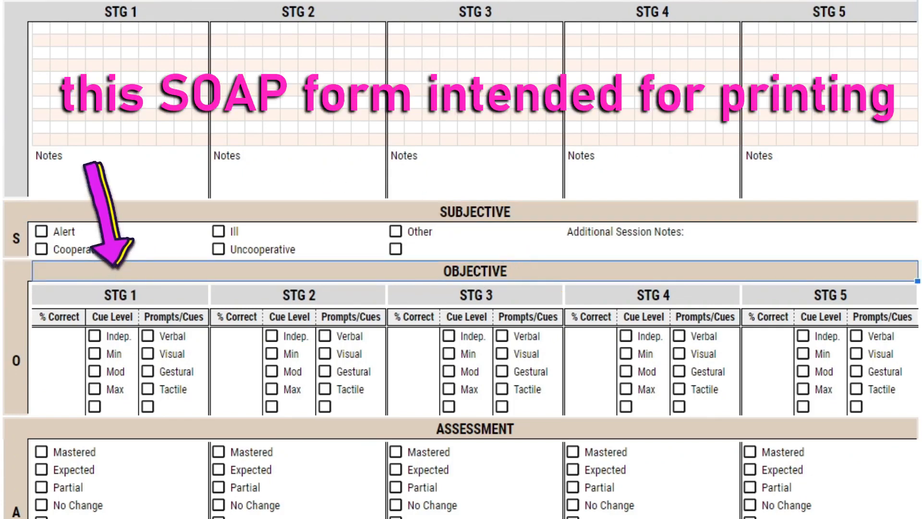
- Enter 65% correct for STG 3 in the Objective section and mark its Min cue level and Tactile prompt
{"action": "left_click", "coordinate": [404, 394]}
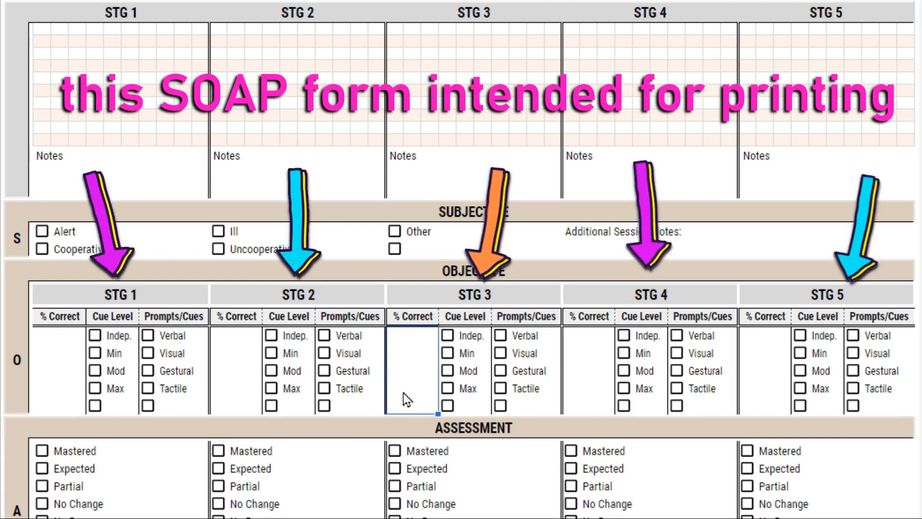
{"action": "type", "text": "65%"}
{"action": "left_click", "coordinate": [448, 353]}
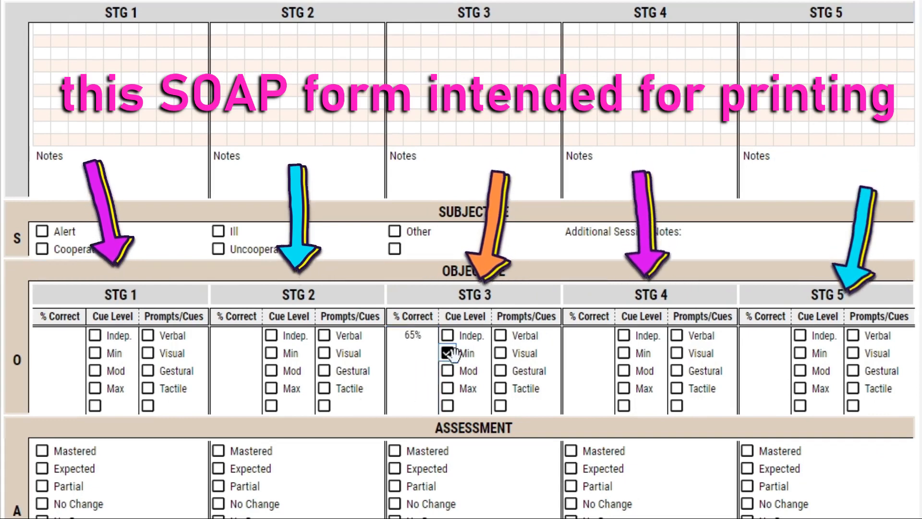
{"action": "left_click", "coordinate": [501, 389]}
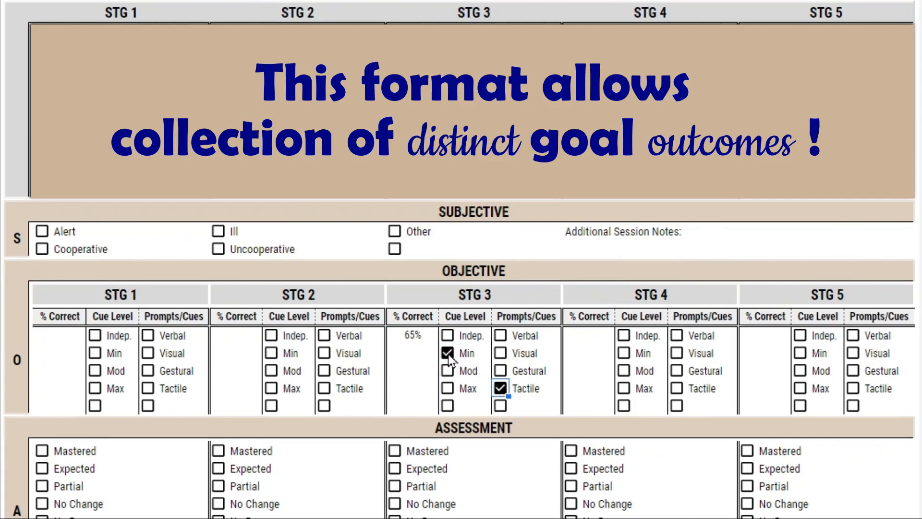
- Unmark STG 3's Min and Tactile checkboxes and clear its % Correct cell in the Objective section
{"action": "left_click", "coordinate": [448, 354]}
{"action": "left_click", "coordinate": [499, 390]}
{"action": "left_click", "coordinate": [420, 353]}
{"action": "key", "text": "Delete"}
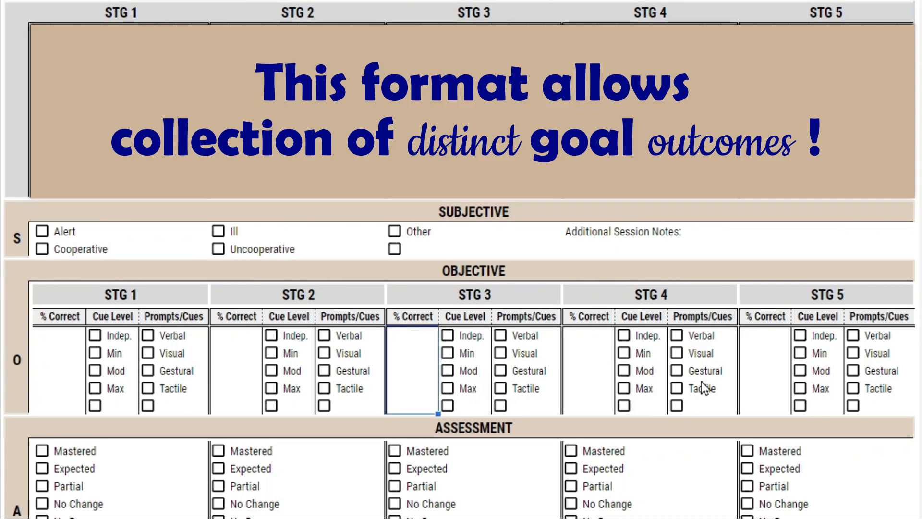
- Review the SOAP form's Assessment ratings, Plan options and the Objective cue levels for STG 1 and STG 2
{"action": "left_click", "coordinate": [223, 433]}
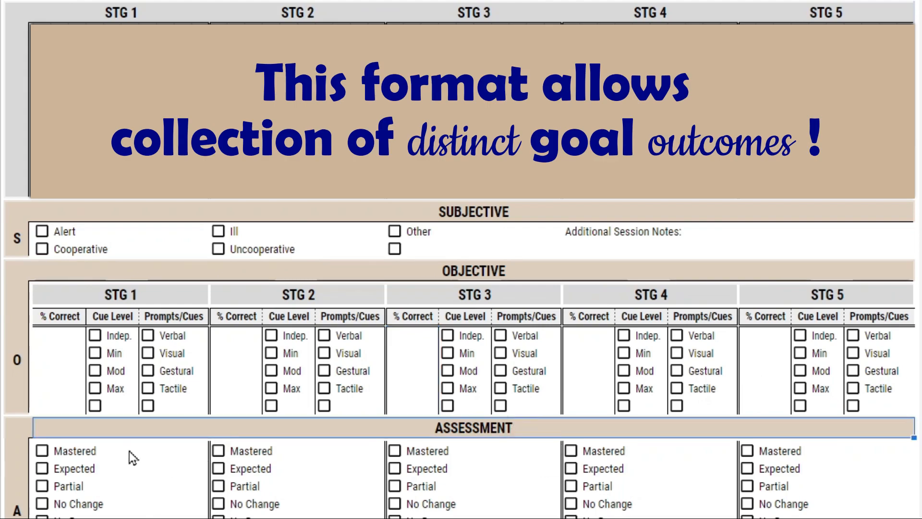
{"action": "left_click_drag", "start_coordinate": [128, 451], "coordinate": [118, 379]}
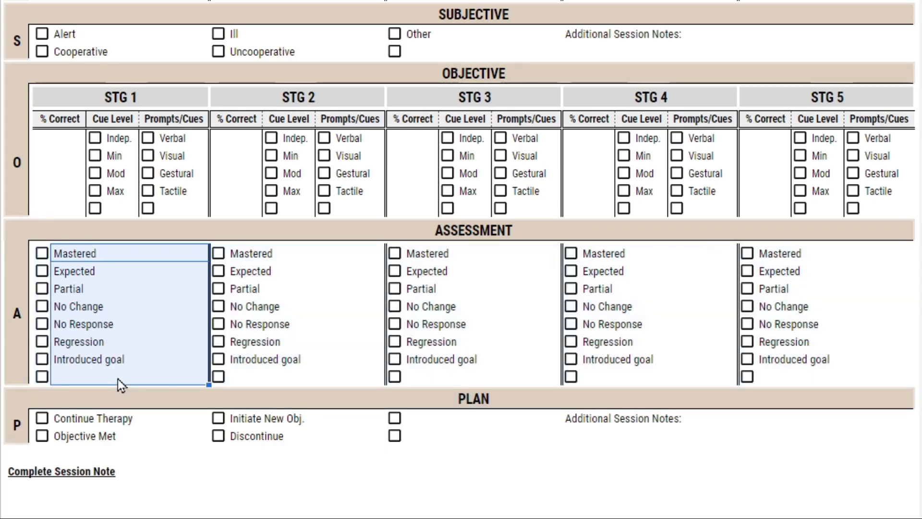
{"action": "left_click", "coordinate": [132, 420]}
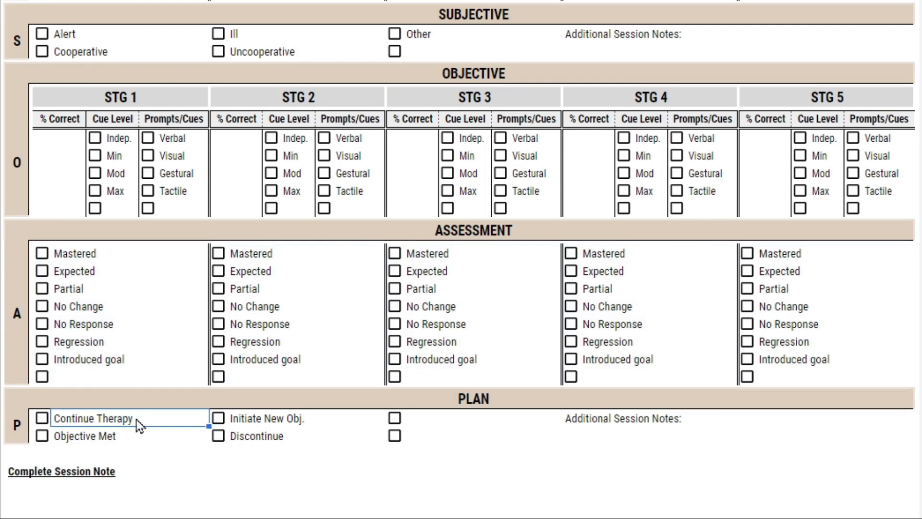
{"action": "left_click_drag", "start_coordinate": [178, 399], "coordinate": [162, 440]}
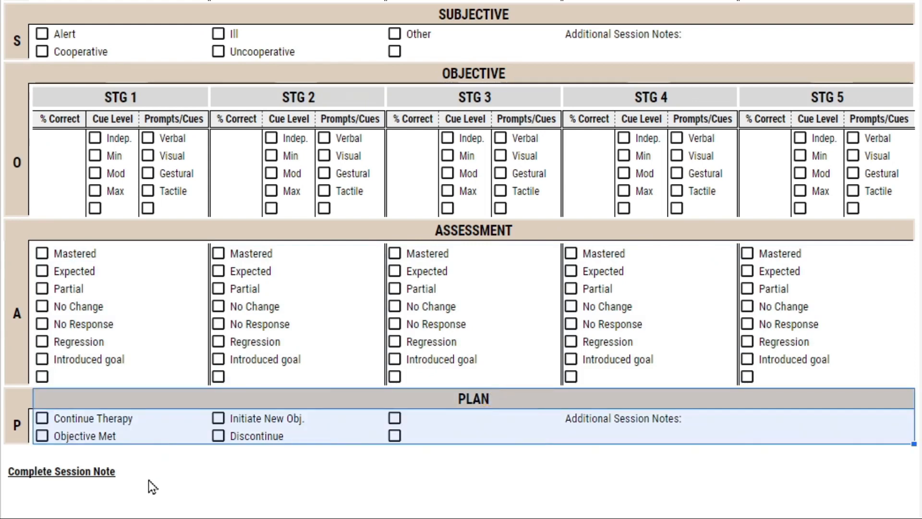
{"action": "left_click", "coordinate": [256, 230]}
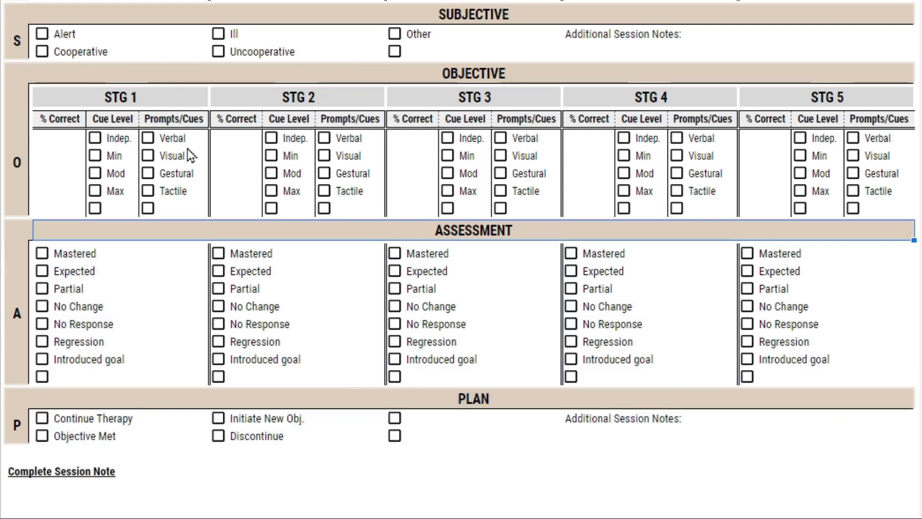
{"action": "left_click_drag", "start_coordinate": [122, 158], "coordinate": [118, 208]}
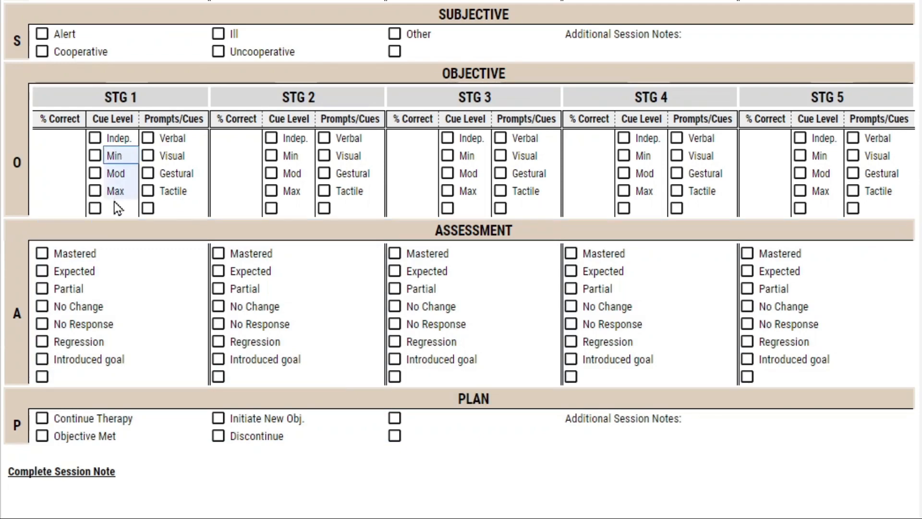
{"action": "left_click_drag", "start_coordinate": [292, 150], "coordinate": [293, 198]}
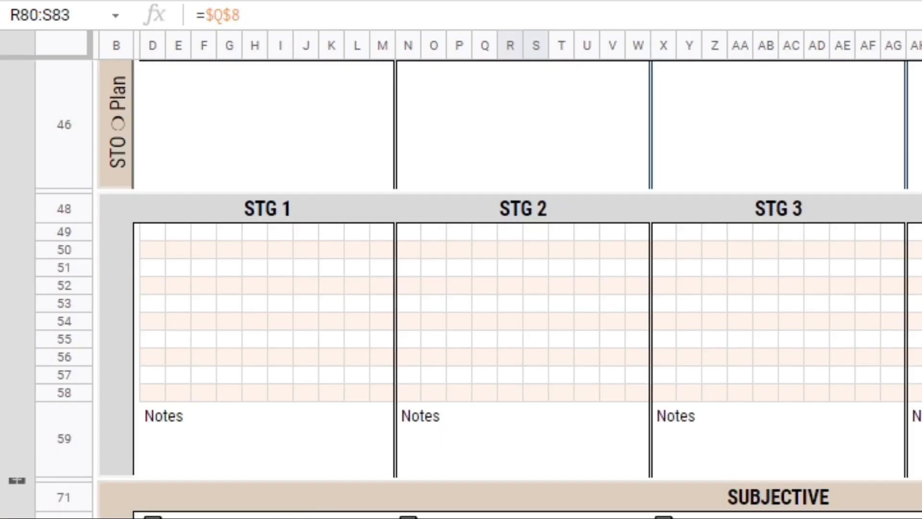
- Expand the grouped descriptor rows above the SOAP form's clinician field and select the DO NOT PRINT THIS SECTION banner
{"action": "scroll", "coordinate": [469, 367], "scroll_direction": "up", "scroll_amount": 10}
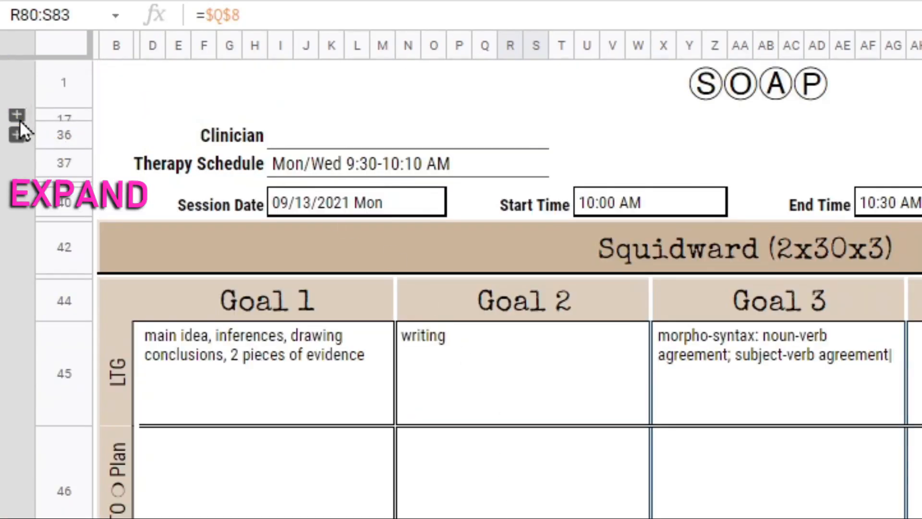
{"action": "left_click", "coordinate": [17, 115]}
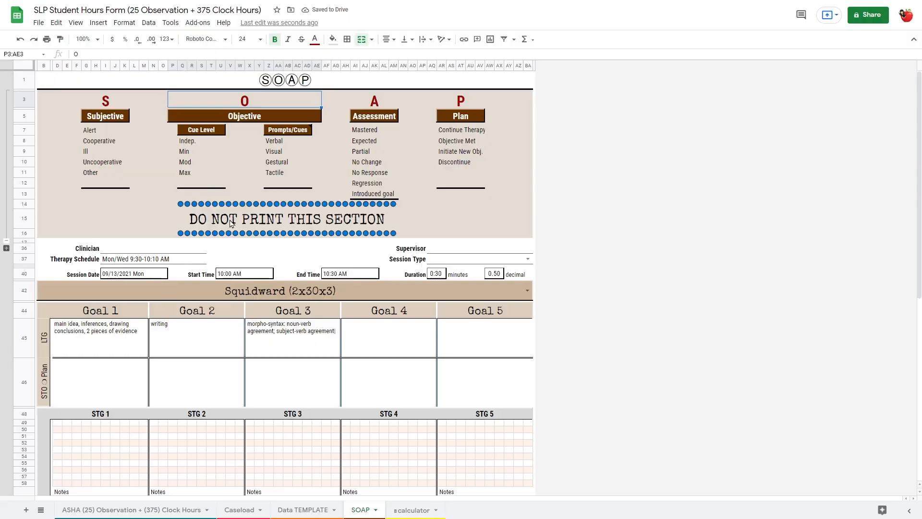
{"action": "left_click", "coordinate": [279, 226]}
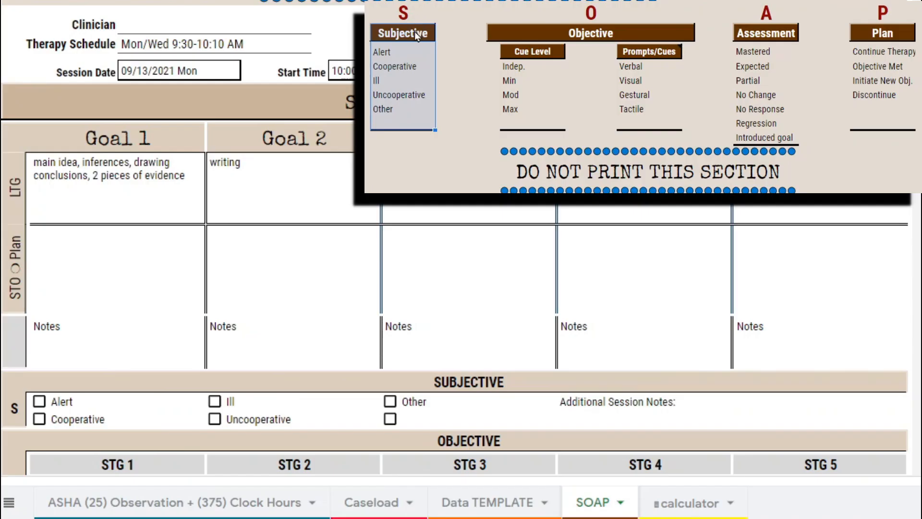
- Compare the Subjective descriptor list with the Alert, Cooperative, Ill, Uncooperative and Other checkboxes in the form's Subjective section
{"action": "left_click_drag", "start_coordinate": [114, 115], "coordinate": [114, 186]}
{"action": "scroll", "coordinate": [130, 188], "scroll_direction": "down", "scroll_amount": 5}
{"action": "left_click", "coordinate": [451, 129]}
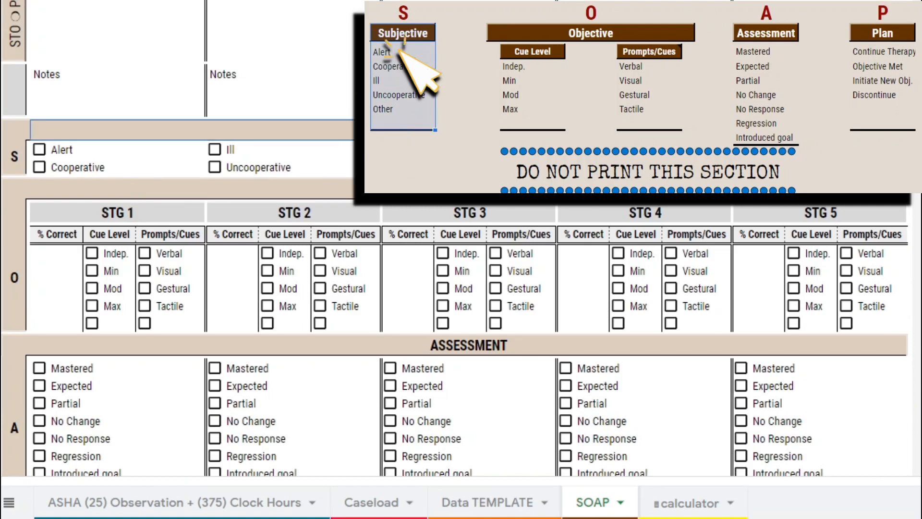
{"action": "left_click_drag", "start_coordinate": [127, 150], "coordinate": [129, 177]}
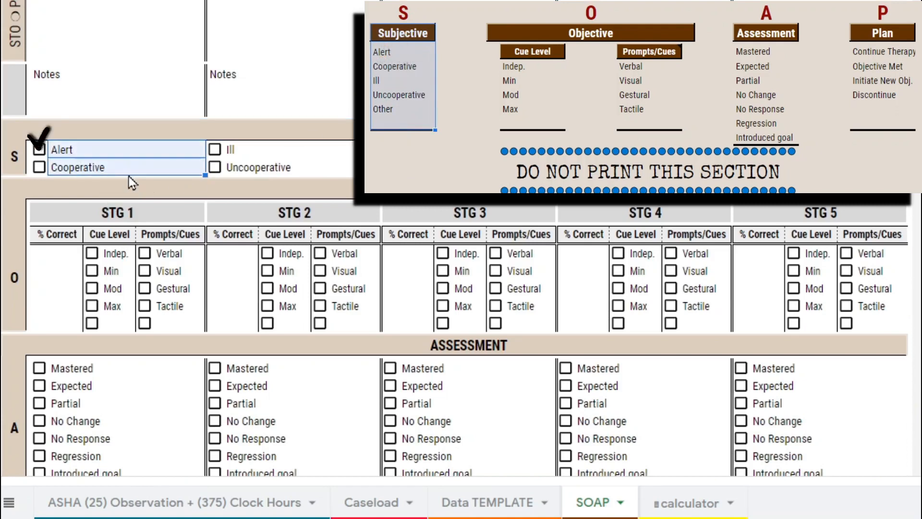
{"action": "left_click_drag", "start_coordinate": [261, 154], "coordinate": [288, 171]}
{"action": "left_click_drag", "start_coordinate": [416, 152], "coordinate": [417, 174]}
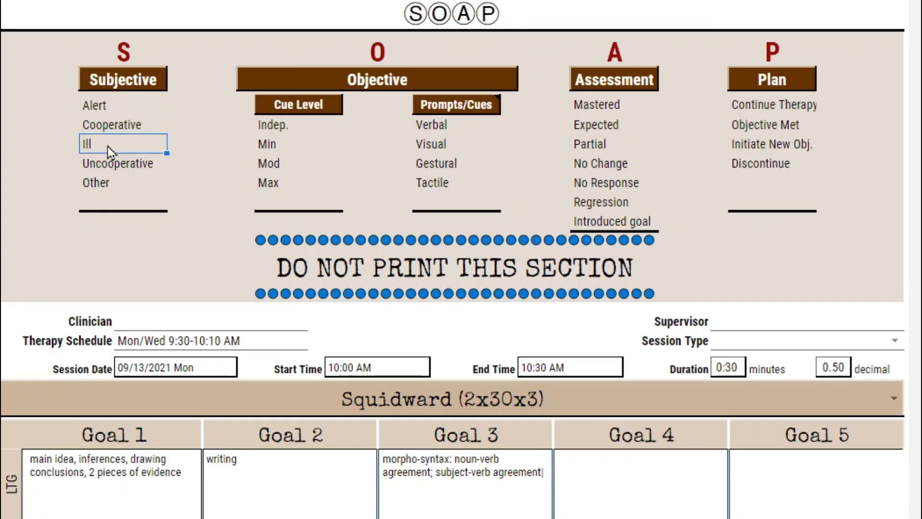
- Change the Subjective descriptor Ill to Illness and check its label in the form's Subjective section
{"action": "double_click", "coordinate": [107, 146]}
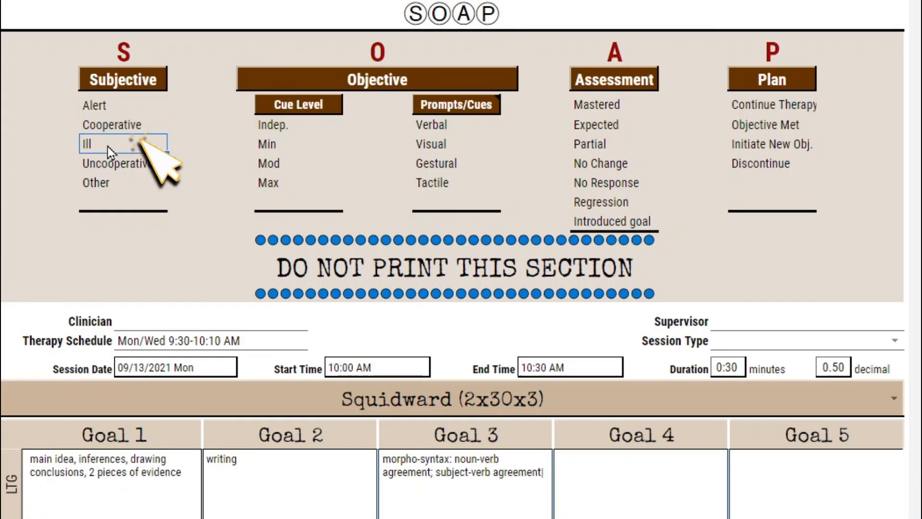
{"action": "type", "text": "ness"}
{"action": "key", "text": "Return"}
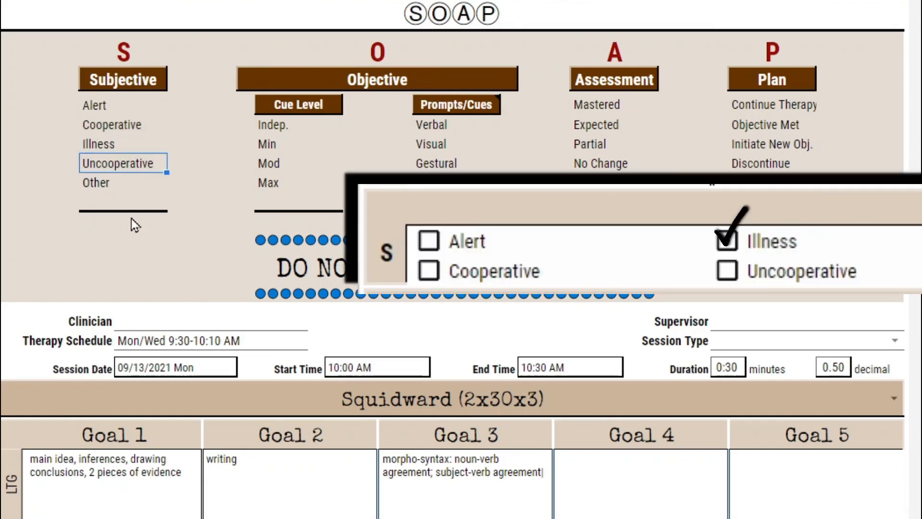
{"action": "scroll", "coordinate": [131, 218], "scroll_direction": "down", "scroll_amount": 4}
{"action": "scroll", "coordinate": [462, 289], "scroll_direction": "down", "scroll_amount": 1}
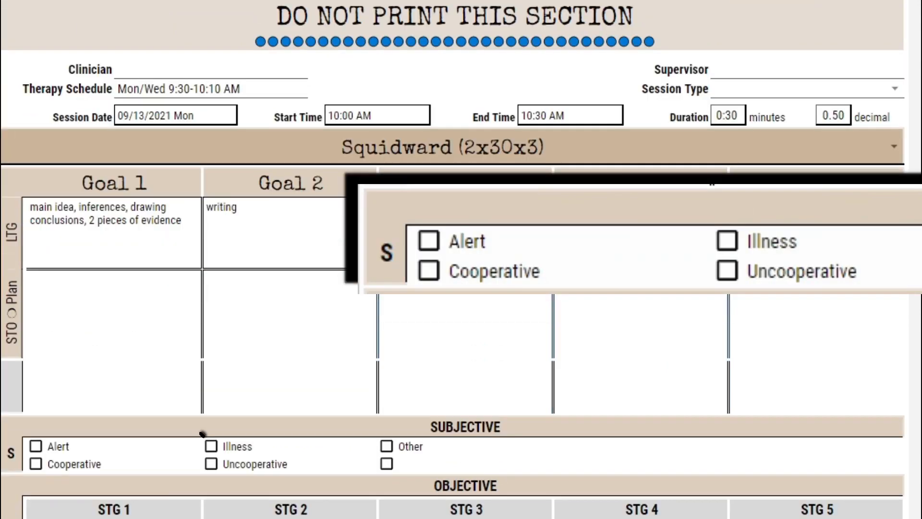
{"action": "left_click", "coordinate": [432, 437]}
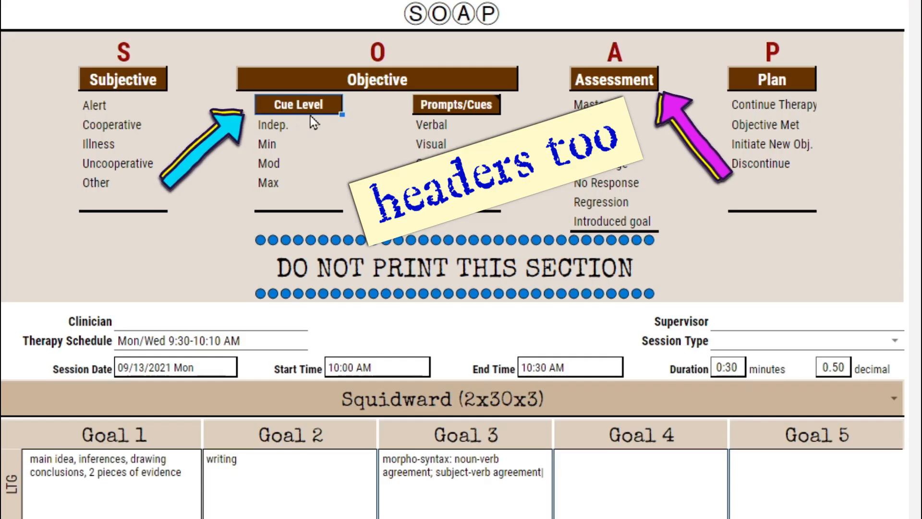
- Examine the Cue Level, Prompts/Cues and Assessment descriptors against the matching Objective and Assessment sections of the SOAP form
{"action": "scroll", "coordinate": [309, 466], "scroll_direction": "down", "scroll_amount": 7}
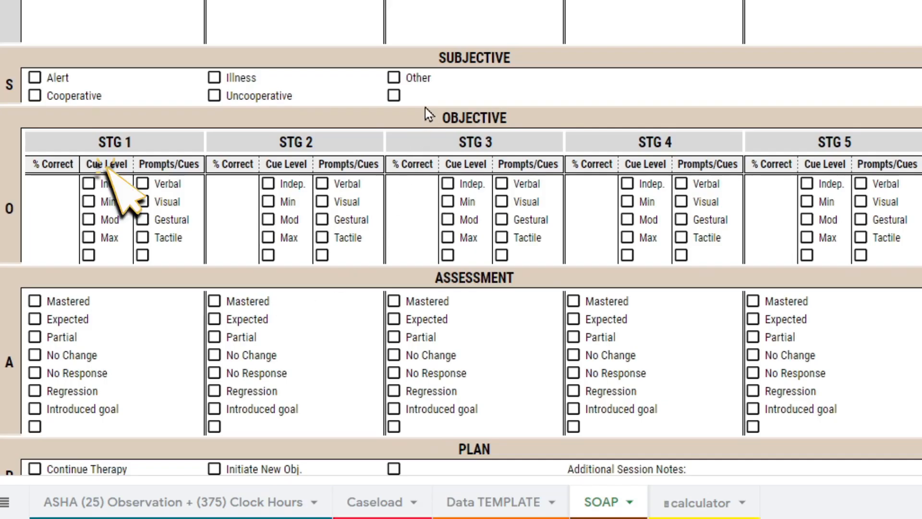
{"action": "left_click", "coordinate": [426, 108]}
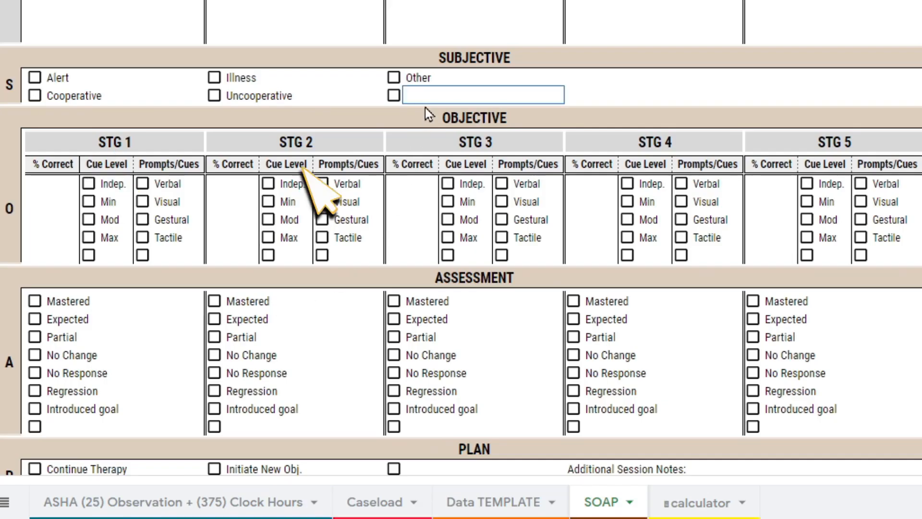
{"action": "left_click", "coordinate": [428, 118]}
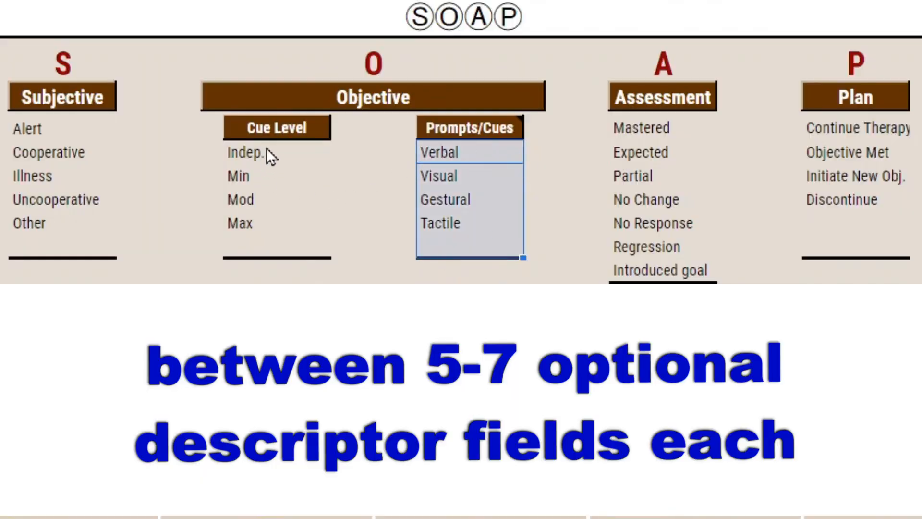
{"action": "left_click", "coordinate": [638, 123]}
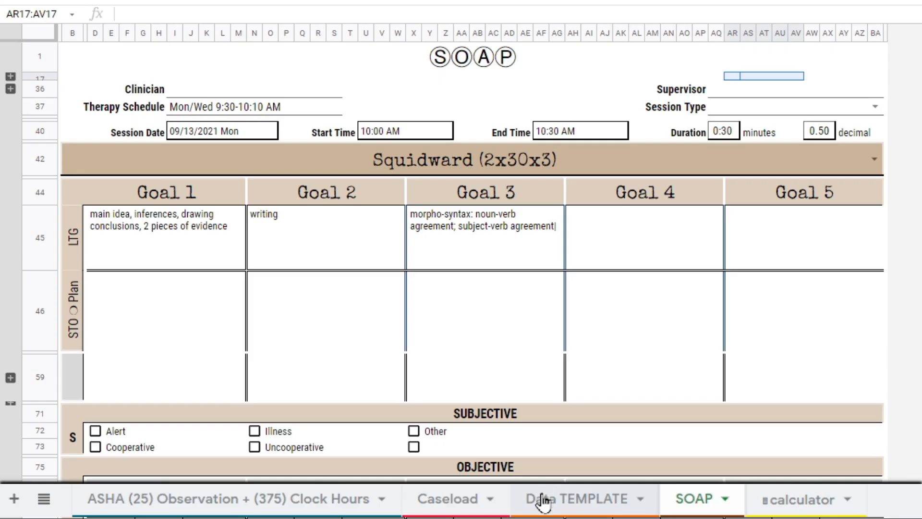
- Expand header rows 1 to 18 on the Data TEMPLATE sheet and select the descriptor tables from Attendance through Plan
{"action": "left_click", "coordinate": [546, 500]}
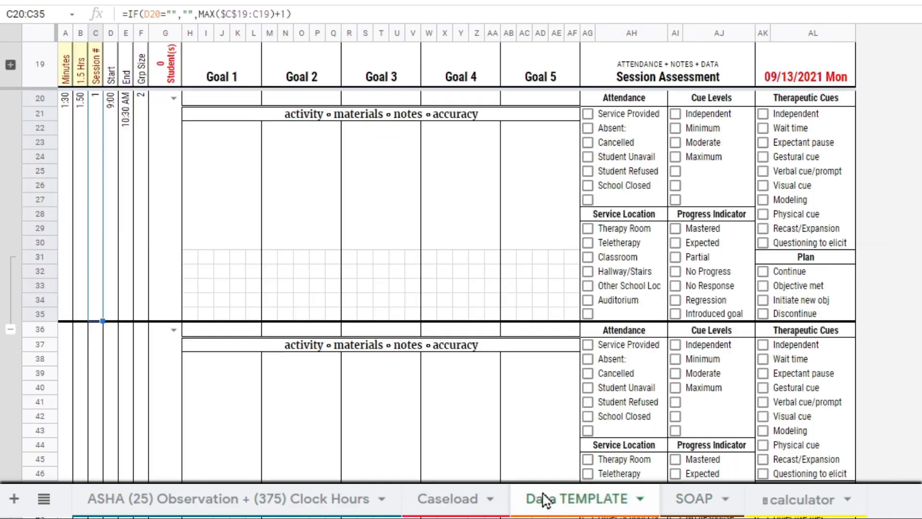
{"action": "left_click", "coordinate": [10, 64]}
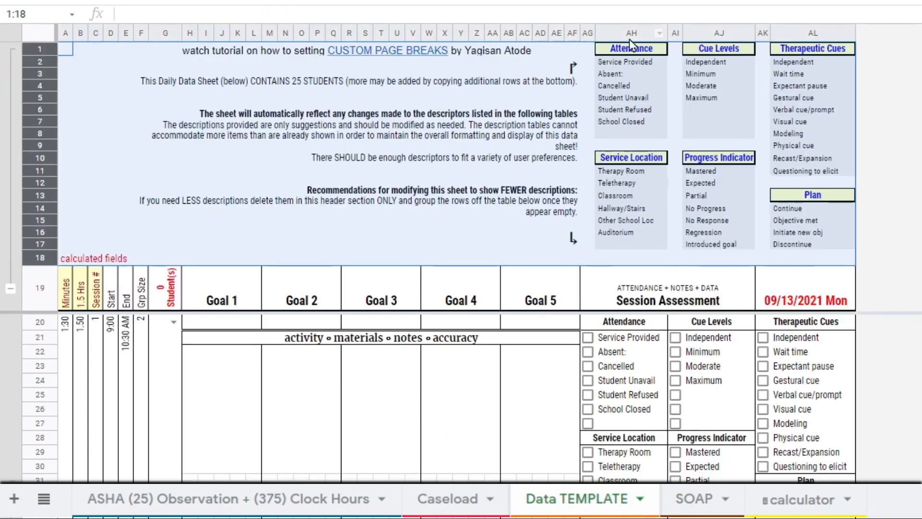
{"action": "left_click_drag", "start_coordinate": [634, 50], "coordinate": [849, 247]}
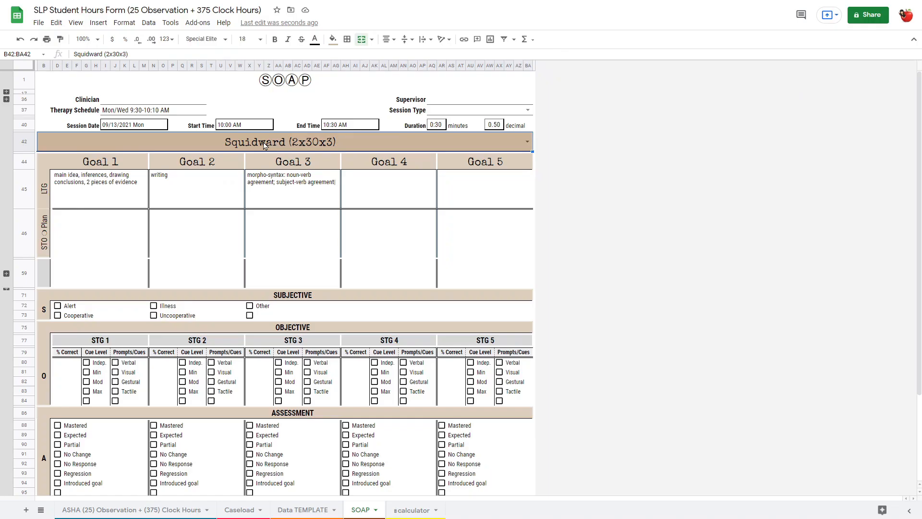
- Clear Squidward (2x30x3) from the SOAP form's student field
{"action": "key", "text": "Delete"}
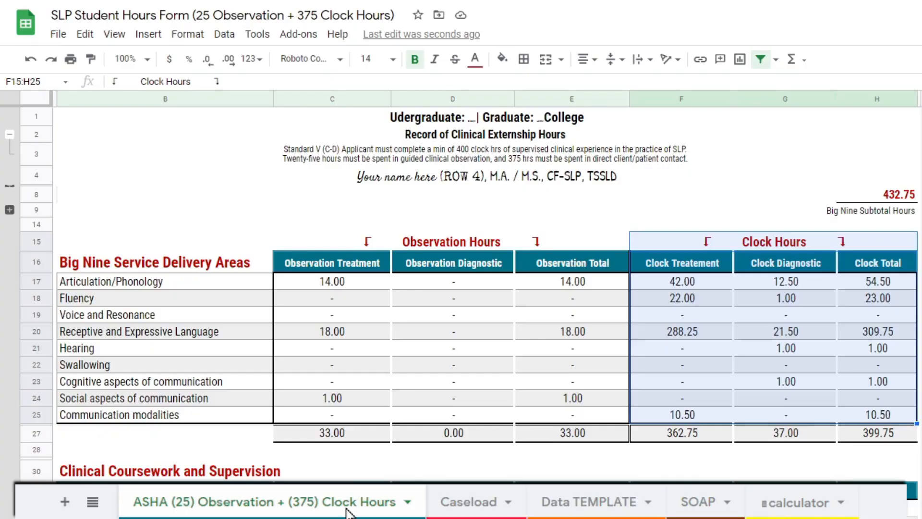
- Give the hours table's header cells C16:H16 on the ASHA clock hours sheet a light gray fill and black text
{"action": "left_click", "coordinate": [330, 257]}
{"action": "left_click_drag", "start_coordinate": [497, 265], "coordinate": [875, 270]}
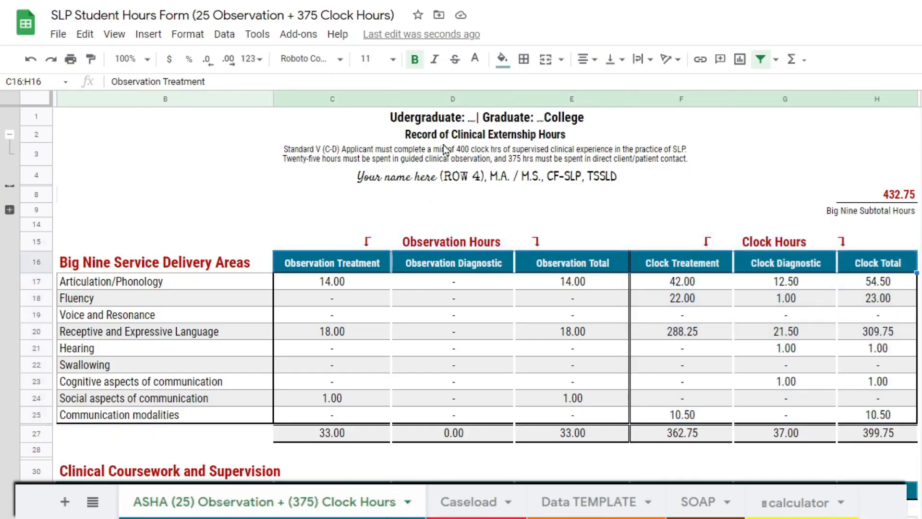
{"action": "left_click", "coordinate": [502, 59]}
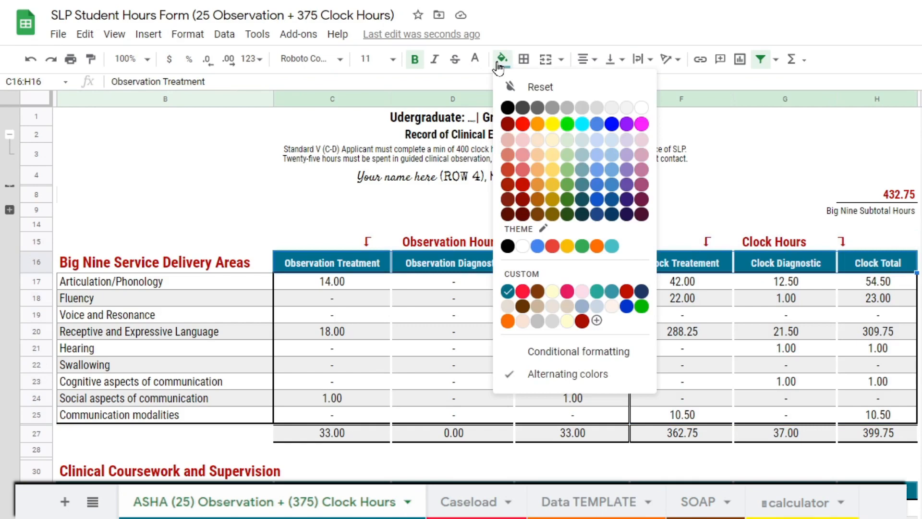
{"action": "left_click", "coordinate": [629, 109]}
{"action": "left_click", "coordinate": [475, 59]}
{"action": "left_click", "coordinate": [481, 109]}
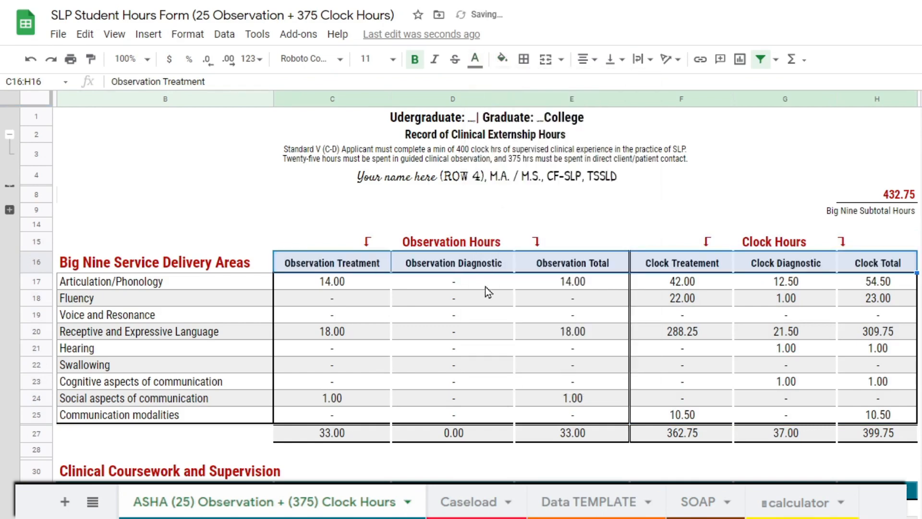
{"action": "left_click", "coordinate": [476, 324]}
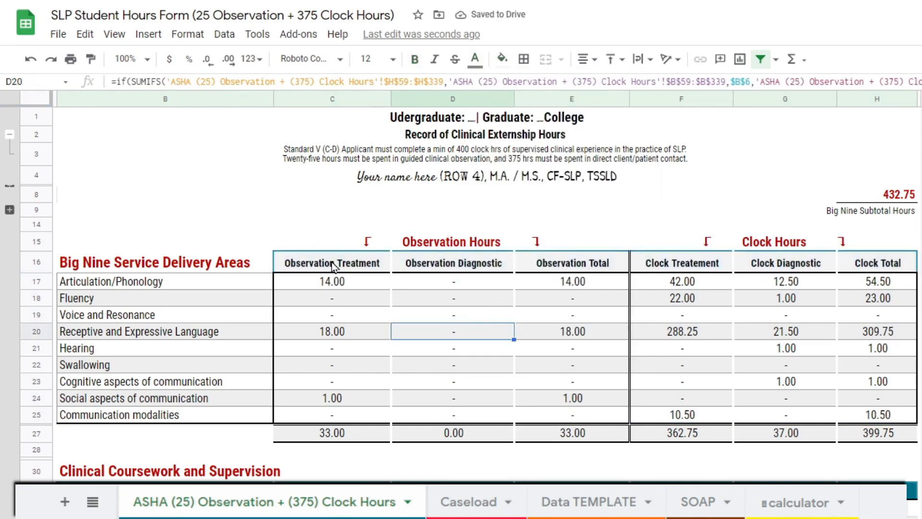
- Undo the fill and text color changes on header cells C16:H16 of the hours table
{"action": "left_click_drag", "start_coordinate": [331, 262], "coordinate": [870, 261]}
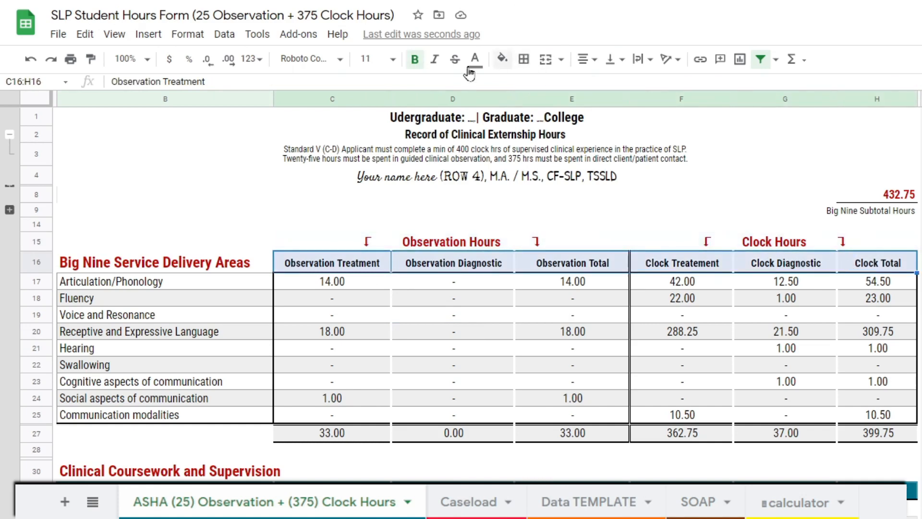
{"action": "left_click", "coordinate": [32, 62]}
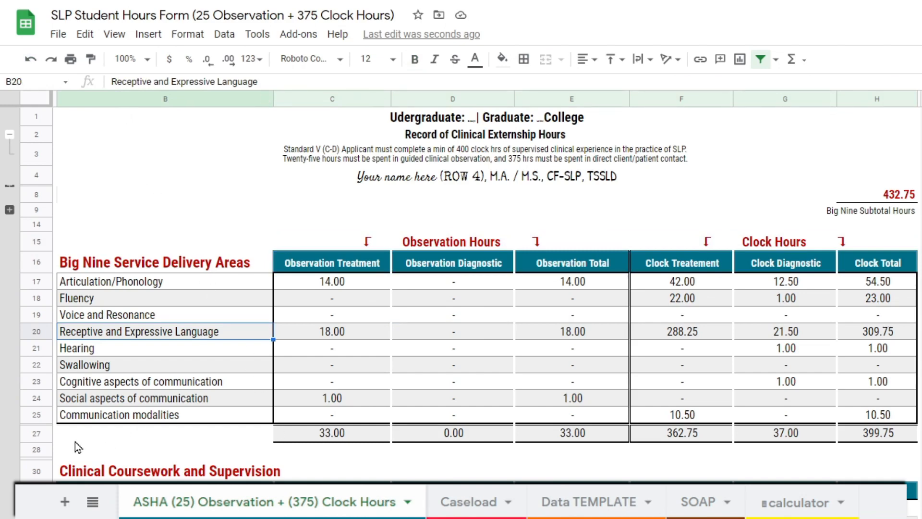
{"action": "scroll", "coordinate": [330, 485], "scroll_direction": "down", "scroll_amount": 7}
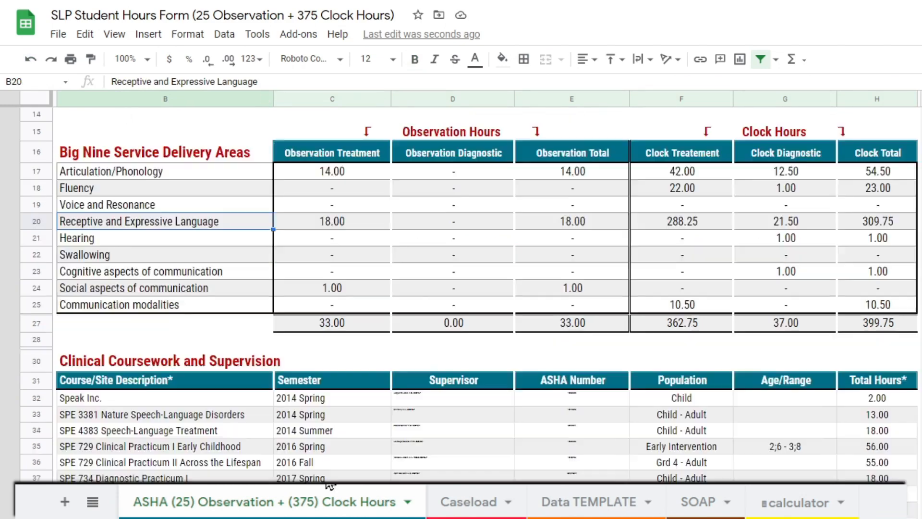